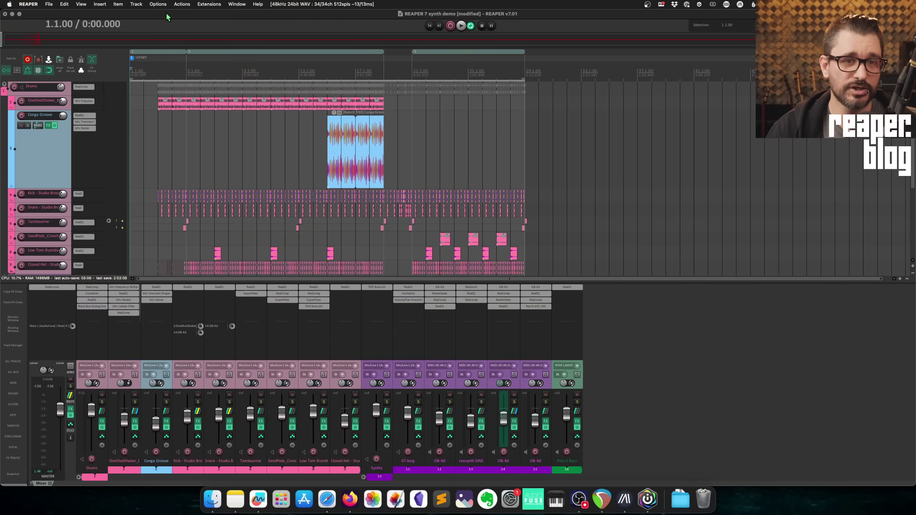
Try the Default_6.0 theme, then switch to the Reapertips Theme.
click(158, 4)
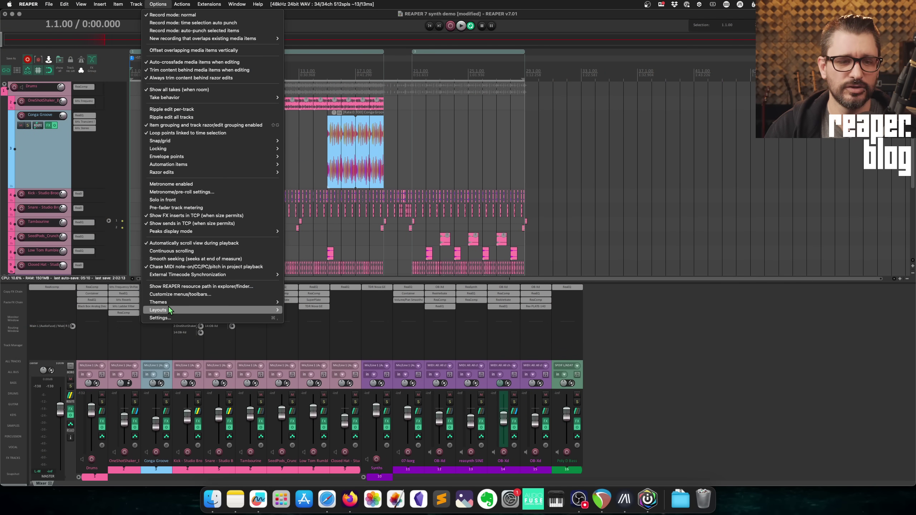
mouse_move(233, 305)
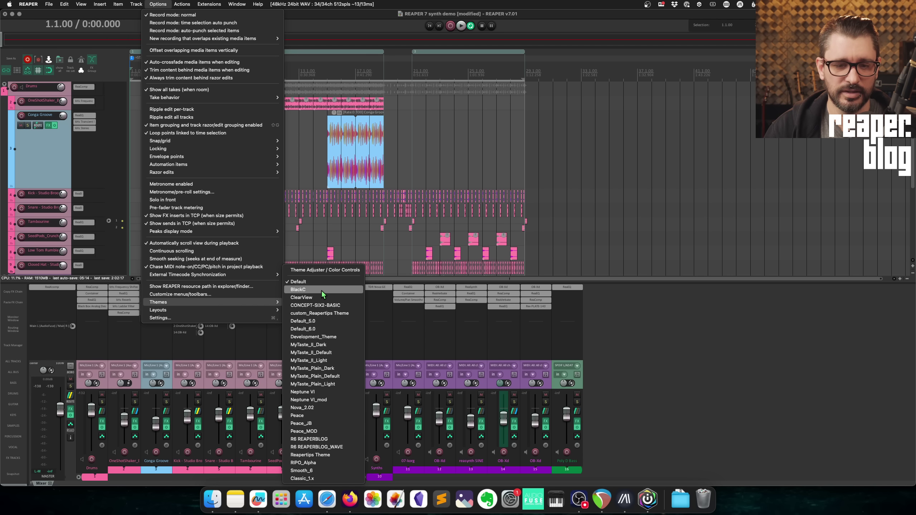
click(324, 331)
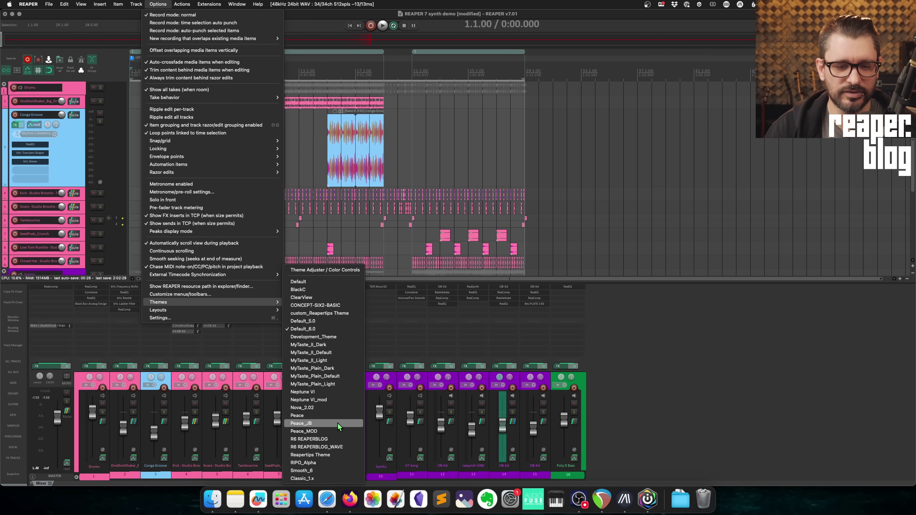
click(329, 456)
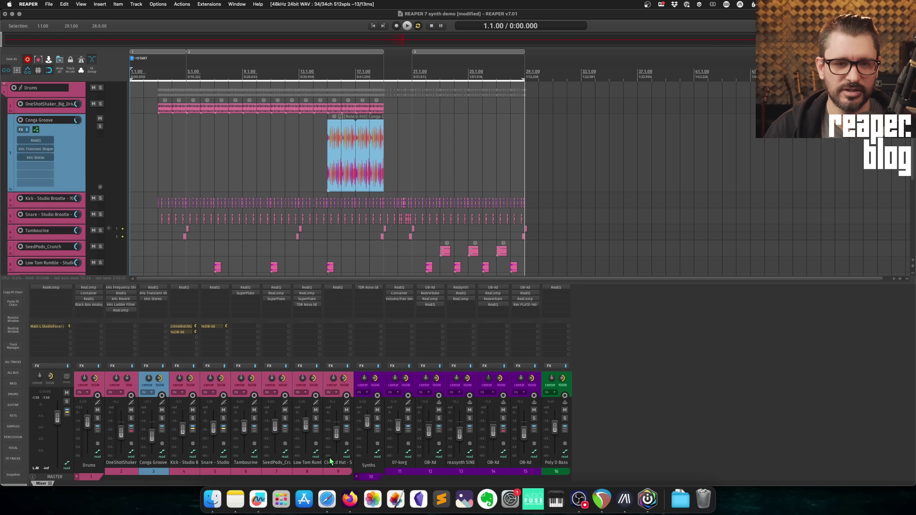
click(167, 4)
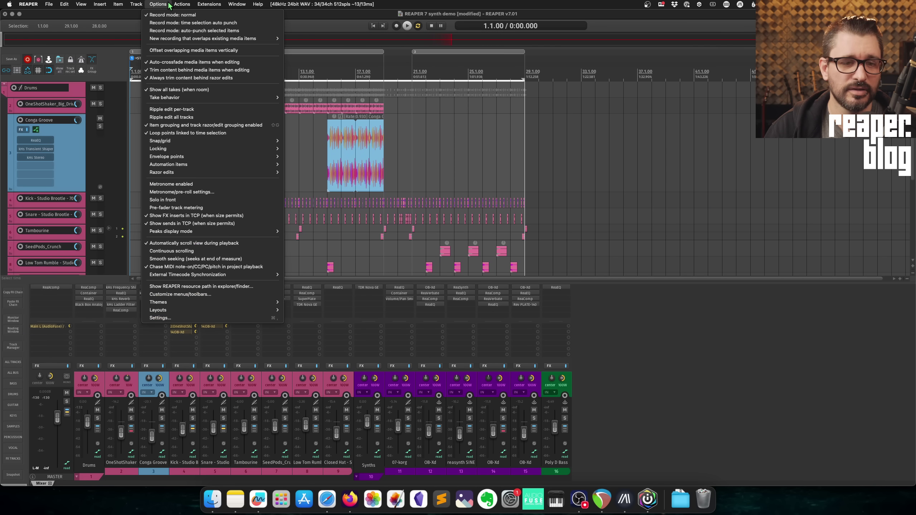
mouse_move(195, 302)
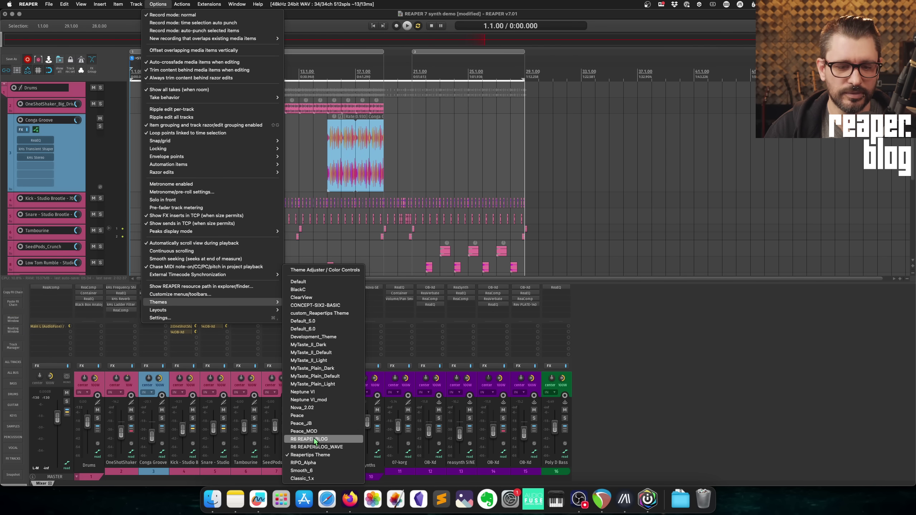
Apply the RIPO_Alpha theme and set the transport layout to Full fun (at your own risk).
click(312, 470)
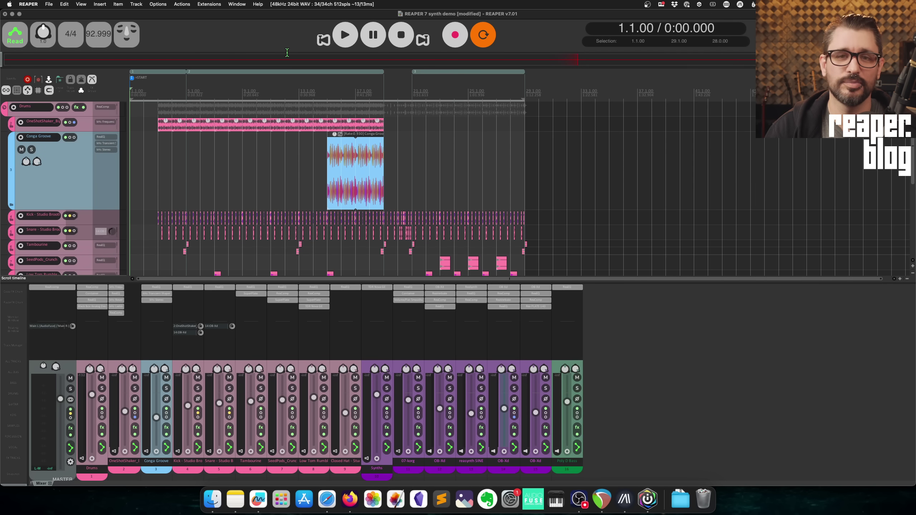
click(158, 4)
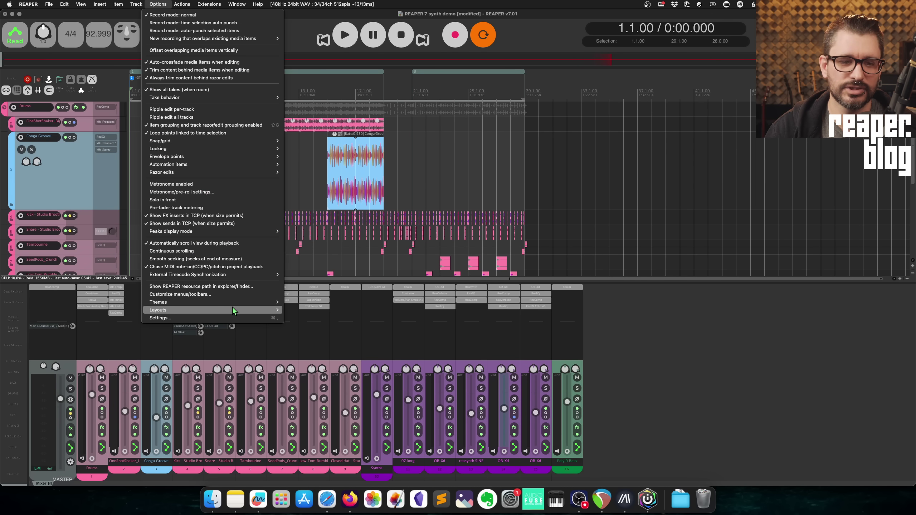
mouse_move(235, 305)
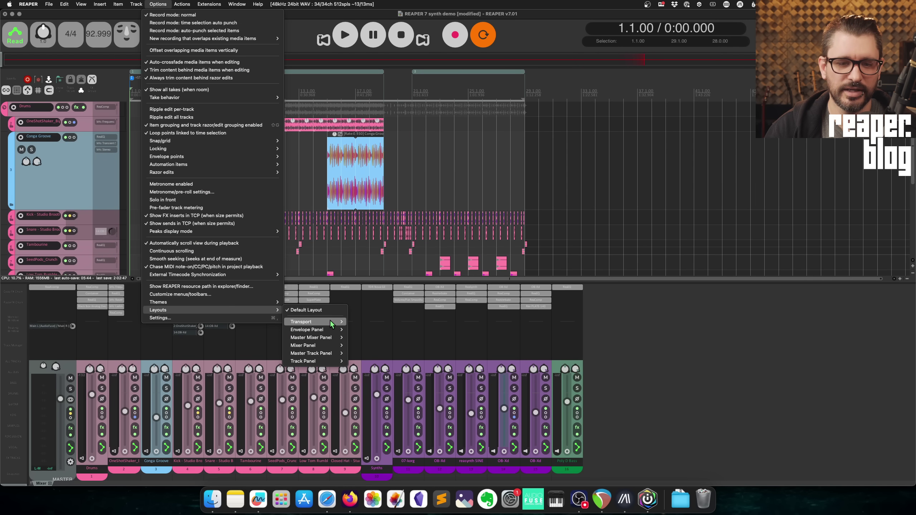
mouse_move(329, 321)
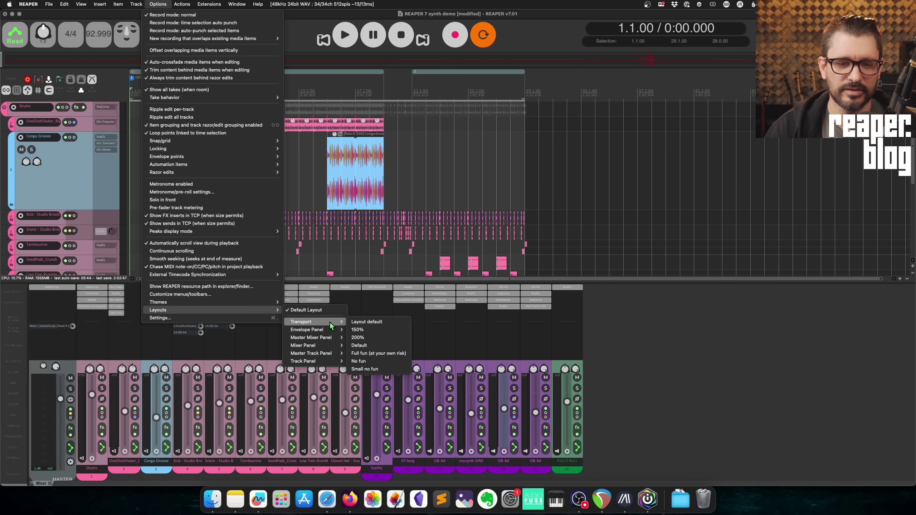
click(382, 354)
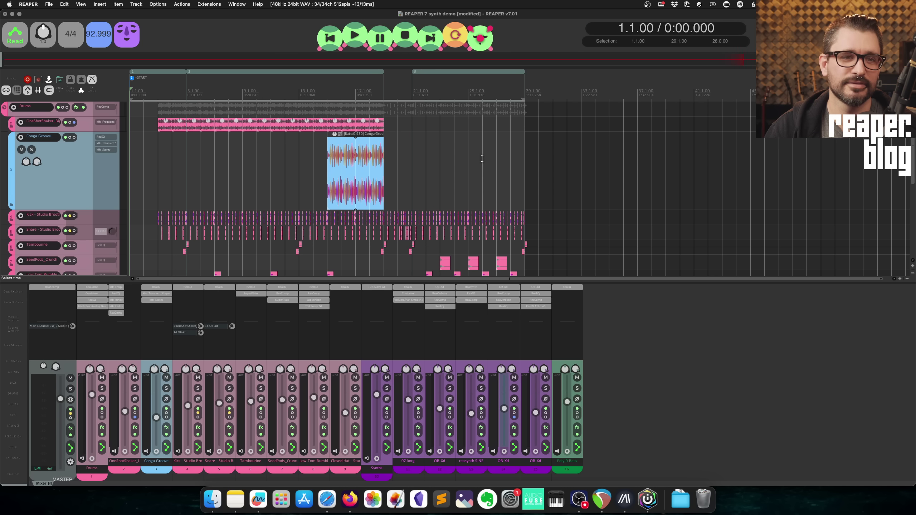
Switch the interface back to the Default theme.
click(158, 4)
mouse_move(216, 302)
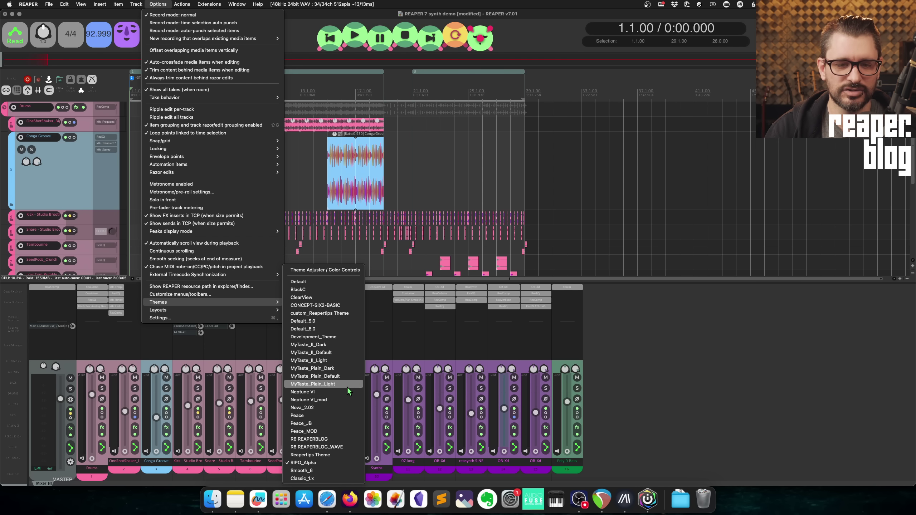
click(337, 282)
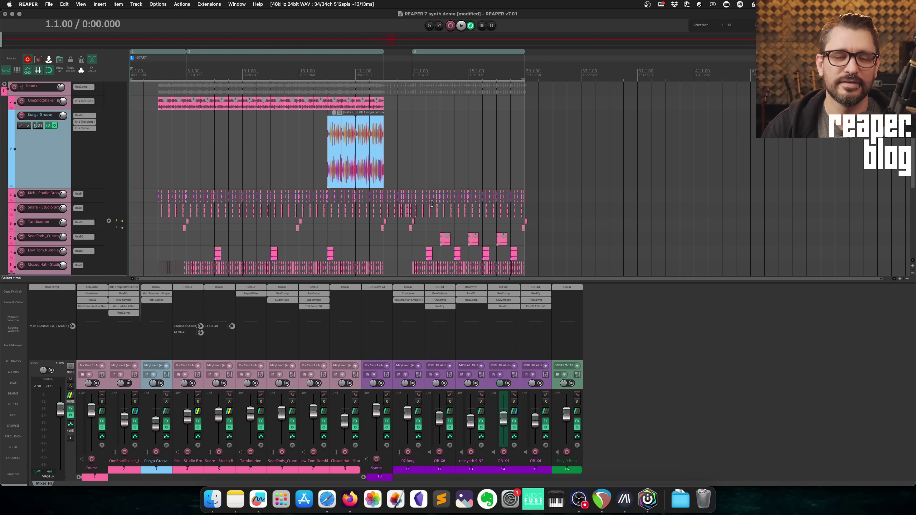
Move the edit cursor to 13.1.00, select OneShotShaker and widen the track control panel area.
click(293, 136)
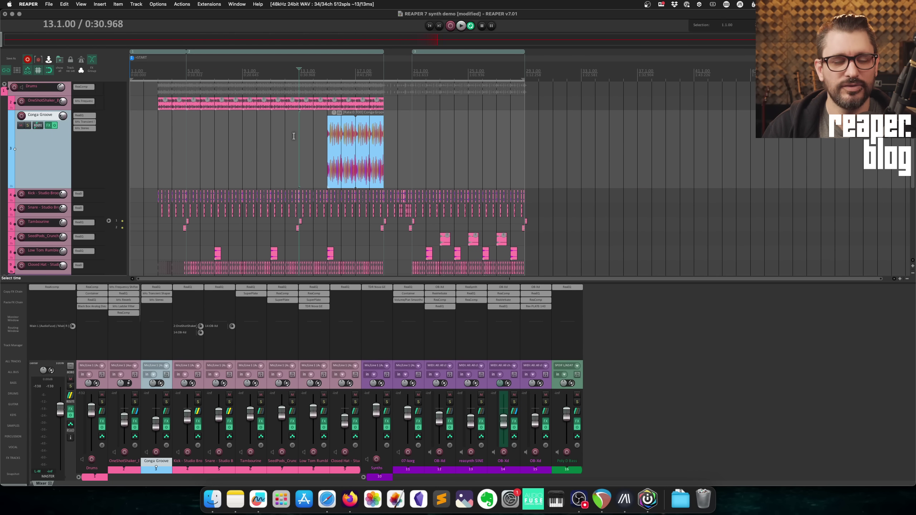
key(?)
key(Escape)
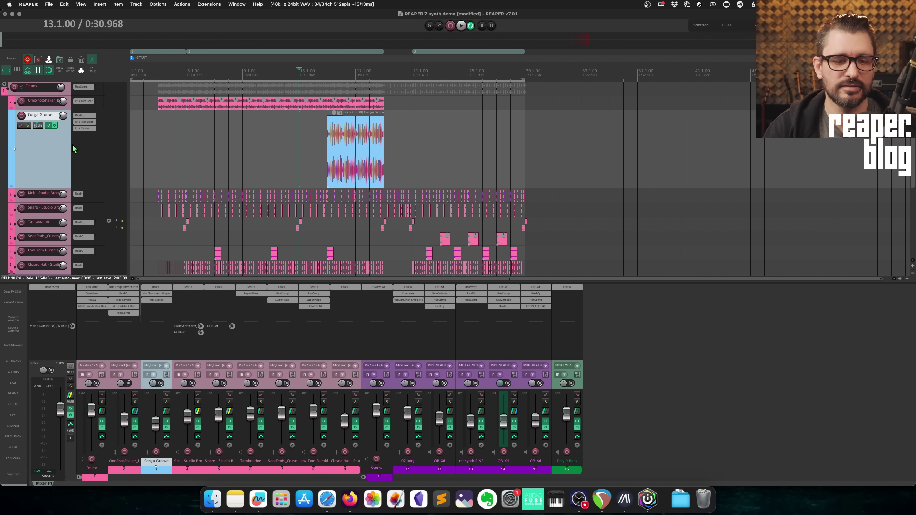
click(85, 107)
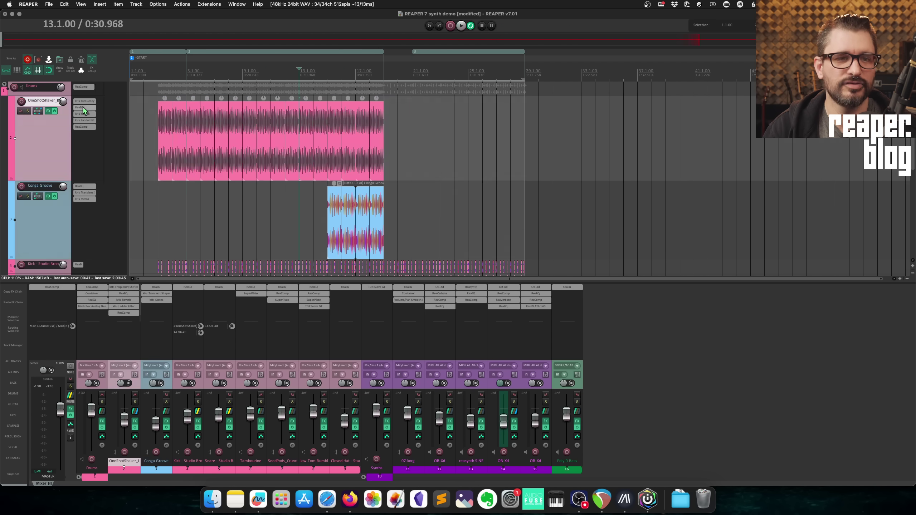
drag(127, 127, 206, 127)
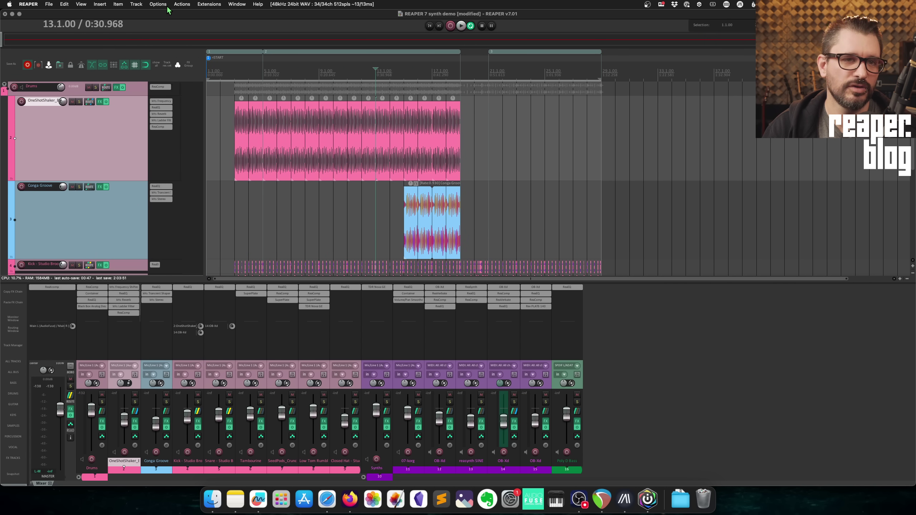
Give OneShotShaker's track panel layout B, then switch it to another track panel layout.
right_click(116, 128)
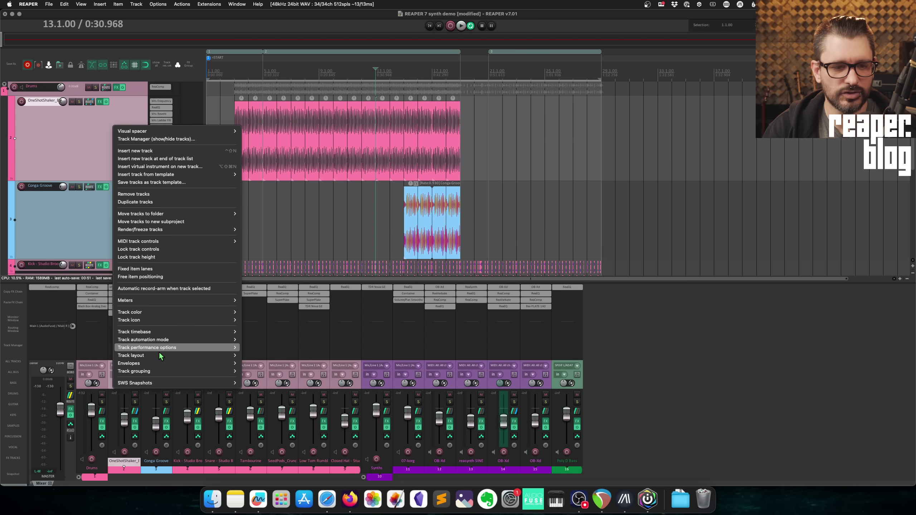
mouse_move(161, 355)
mouse_move(270, 373)
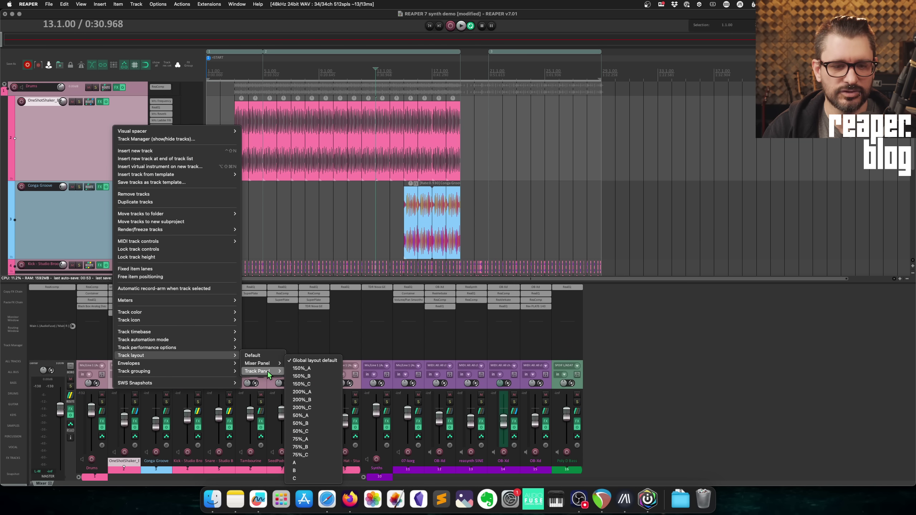
click(321, 471)
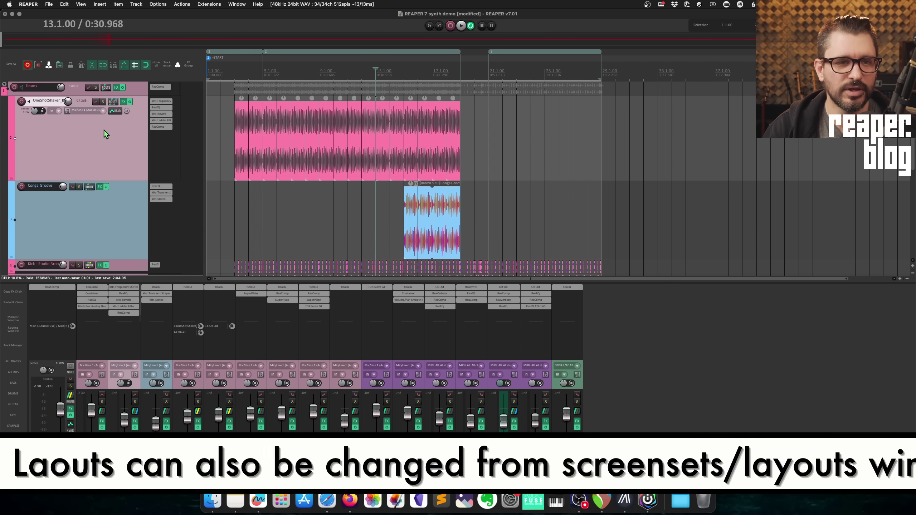
right_click(105, 131)
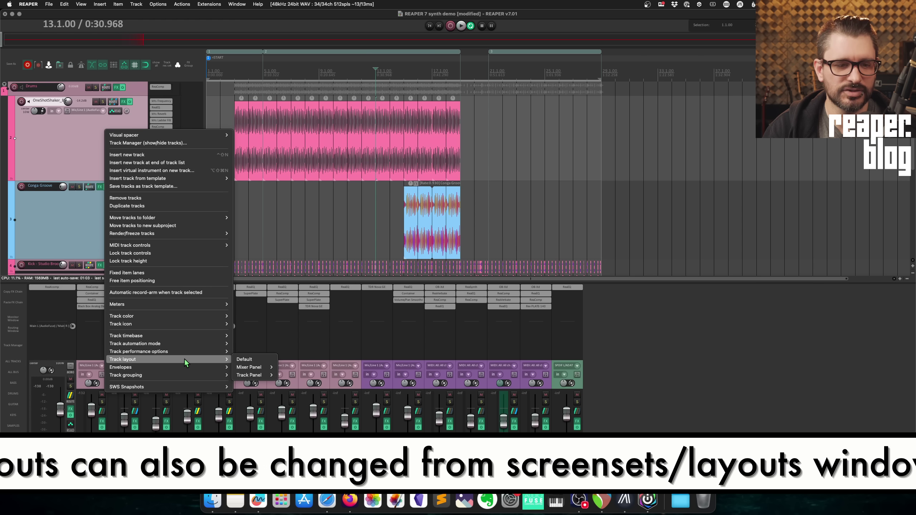
mouse_move(248, 375)
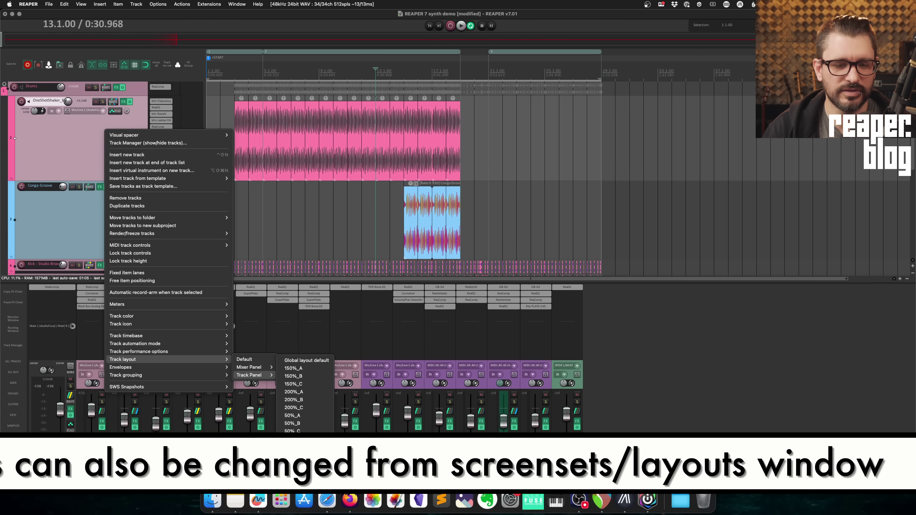
click(306, 484)
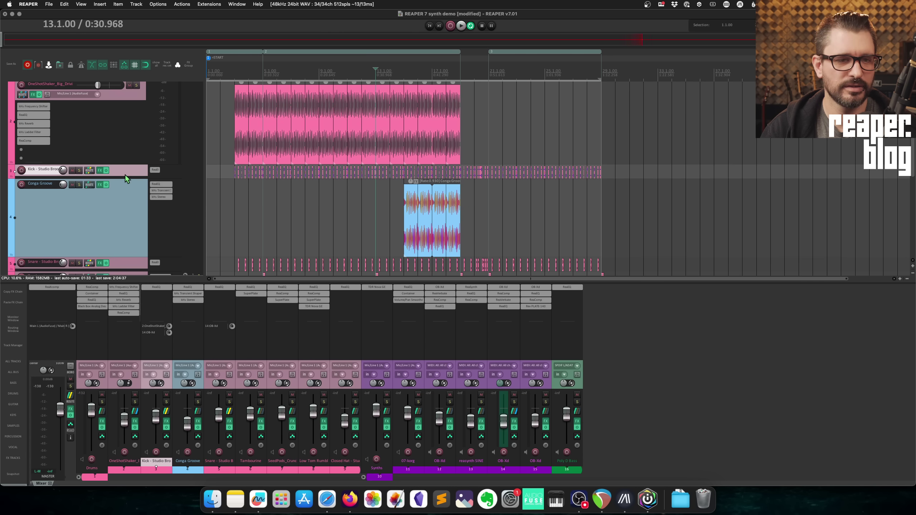
Change the Kick track's track panel layout.
right_click(126, 177)
mouse_move(224, 401)
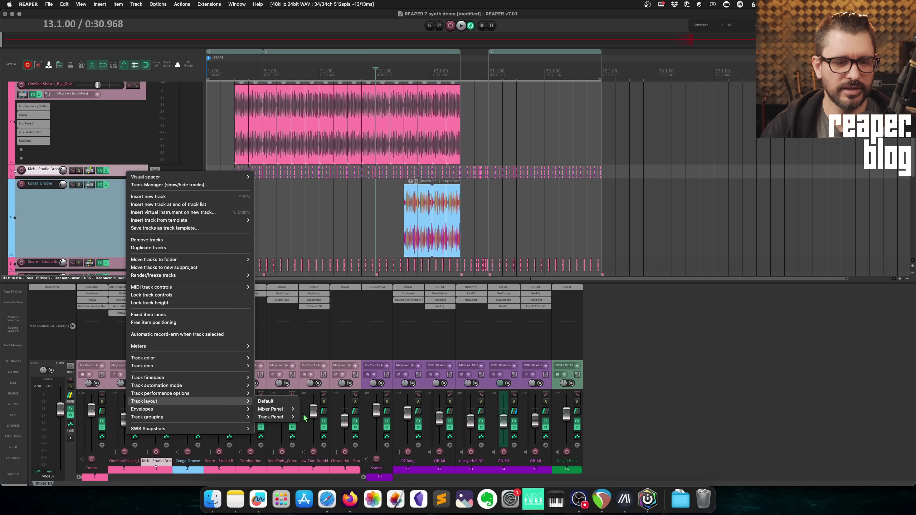
click(326, 472)
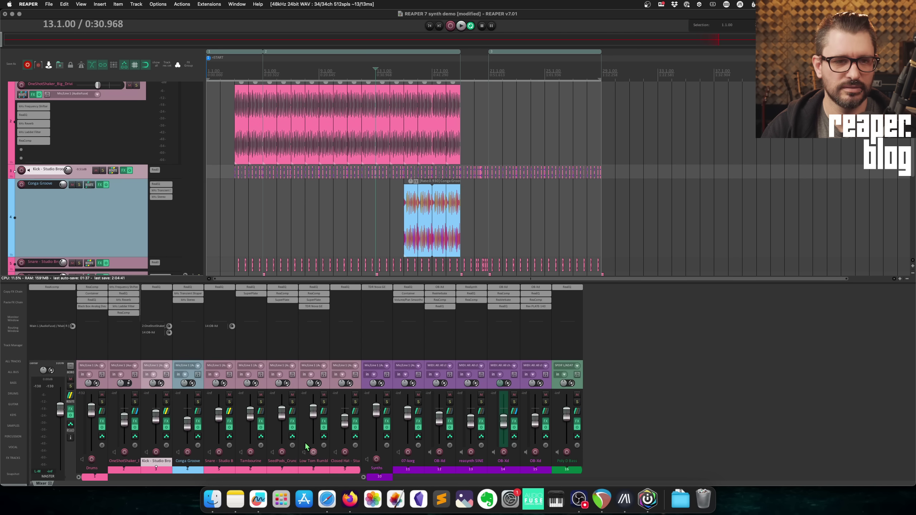
Select Conga Groove, make the Kick track lane taller and scroll up to the Drums folder.
click(118, 228)
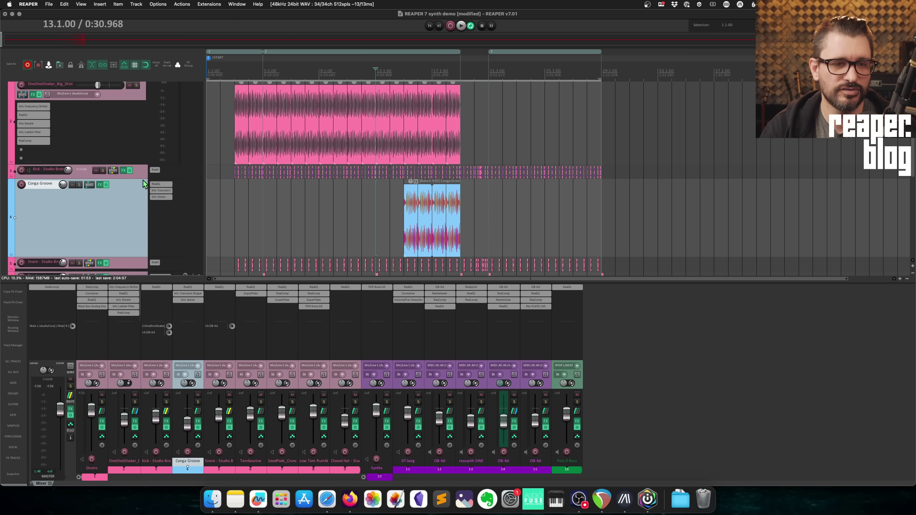
drag(142, 177, 142, 214)
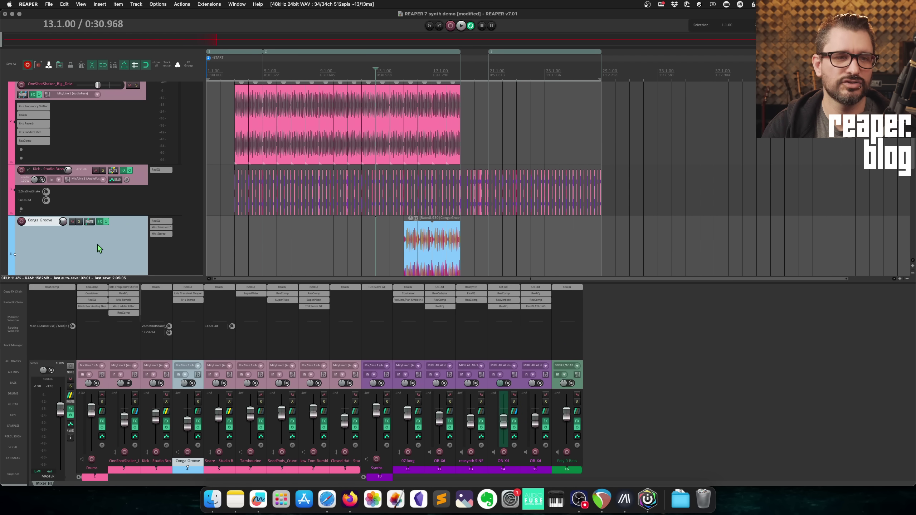
scroll(118, 219, up, 1)
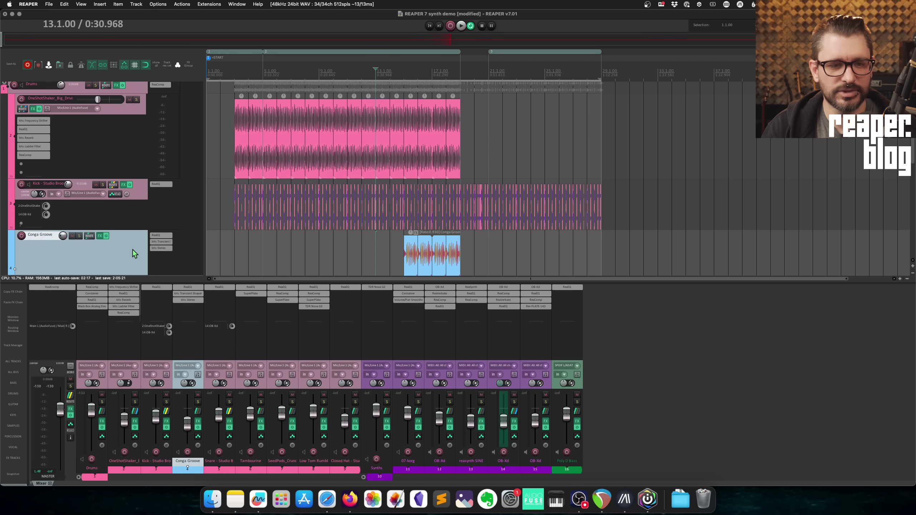
Switch to the mixer screenset with F7 and give the Drums strip a narrow mixer layout.
key(F7)
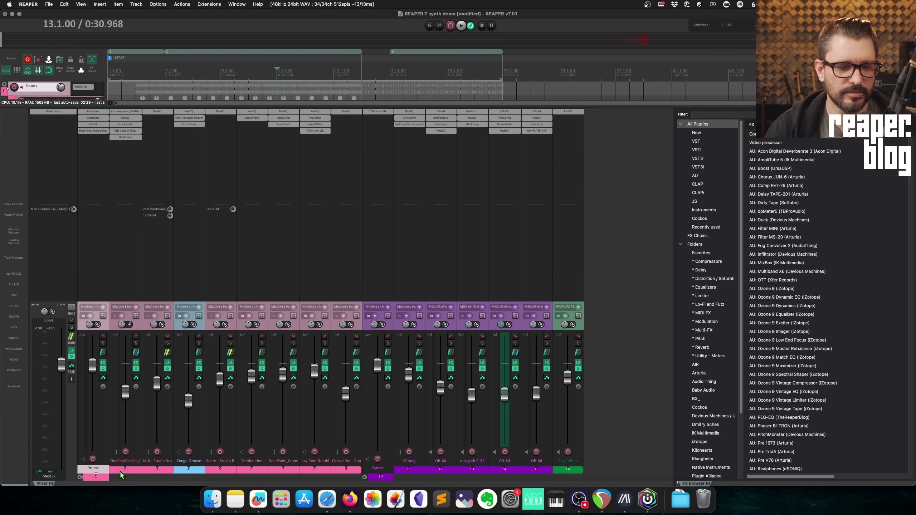
right_click(104, 447)
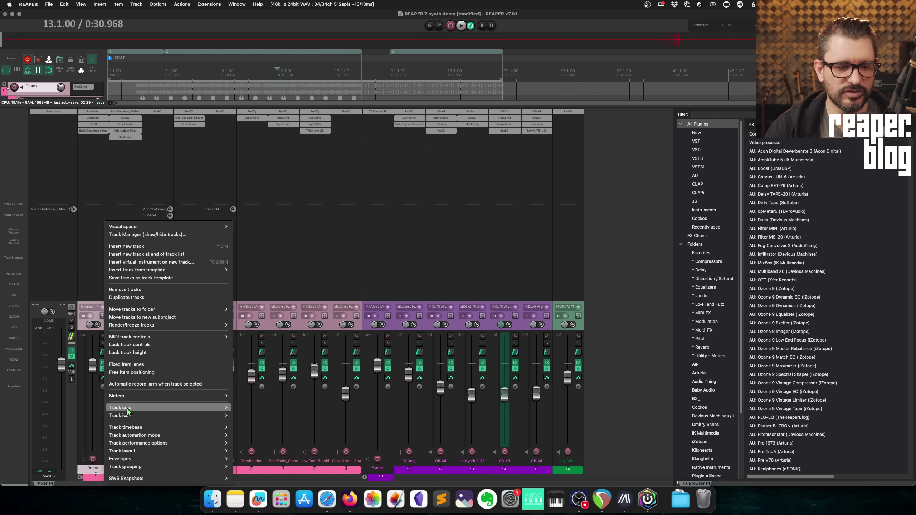
mouse_move(213, 451)
mouse_move(267, 461)
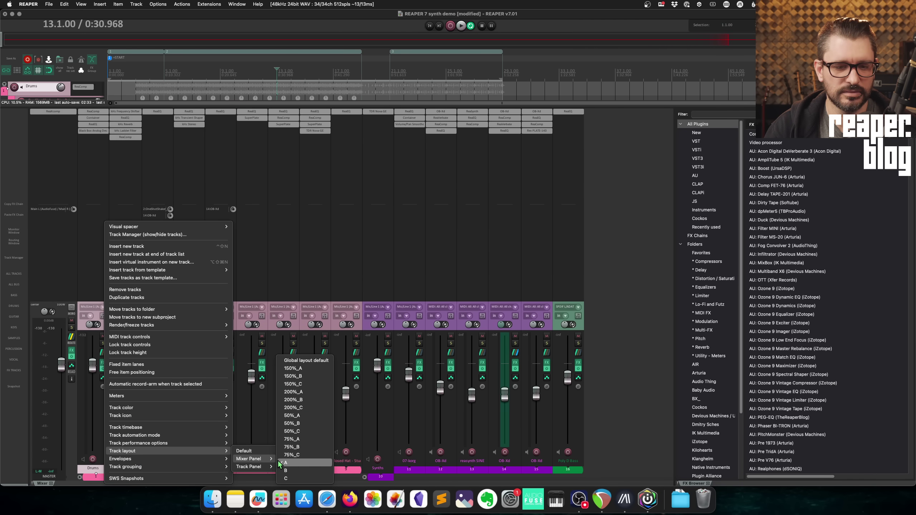
click(286, 478)
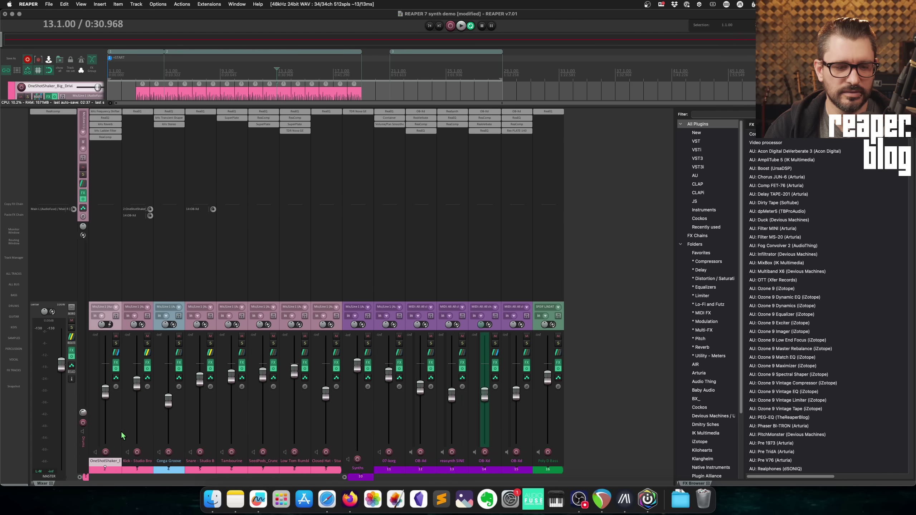
Give the Kick strip a wide mixer layout, then select the Drums and OneShotShaker tracks.
click(149, 430)
right_click(149, 432)
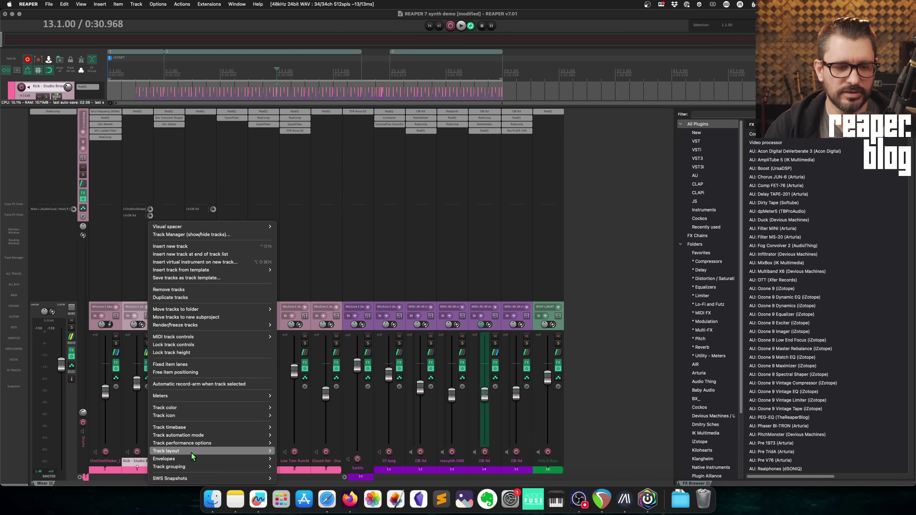
mouse_move(193, 455)
mouse_move(294, 459)
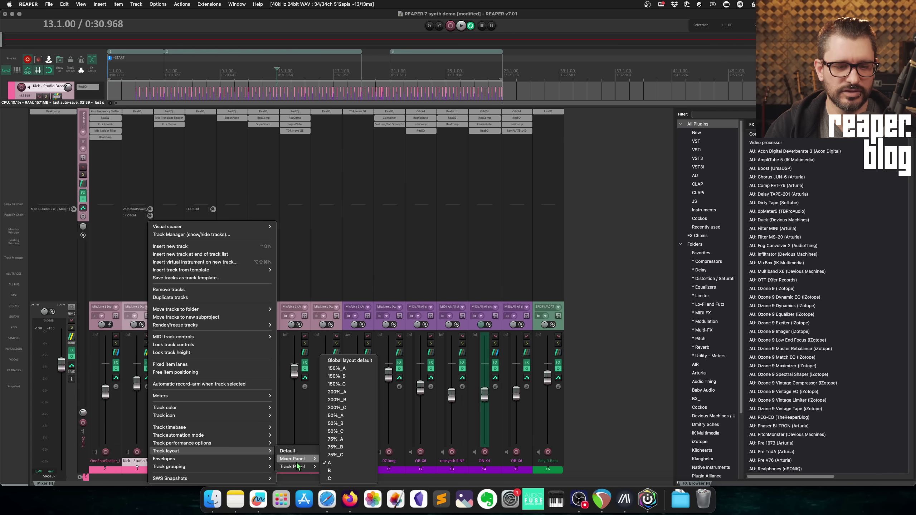
click(353, 479)
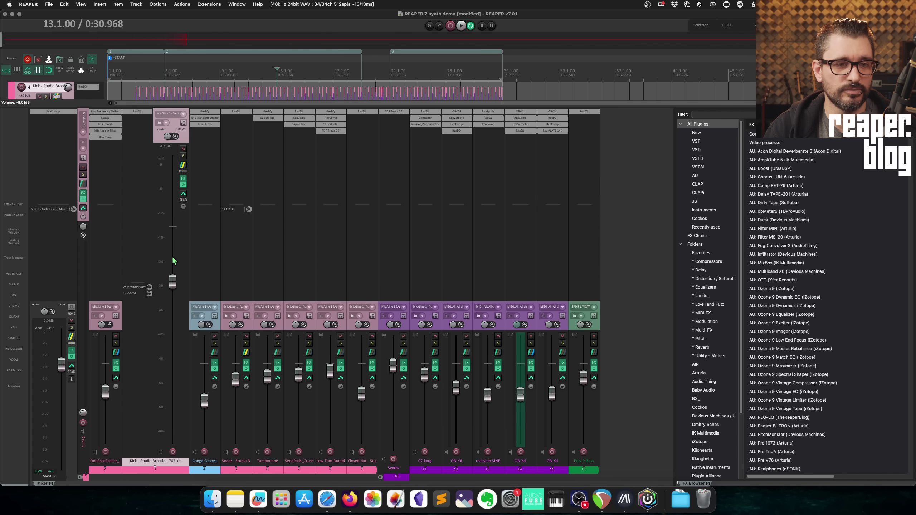
click(86, 457)
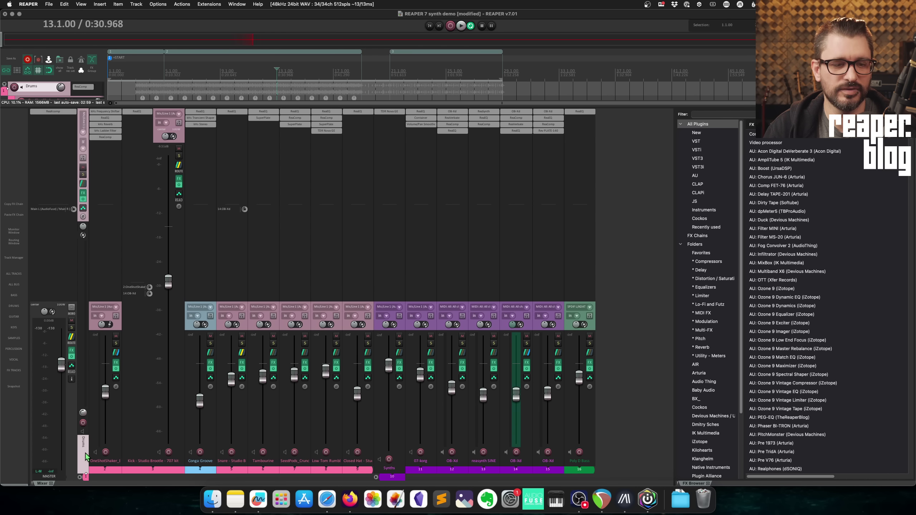
click(104, 470)
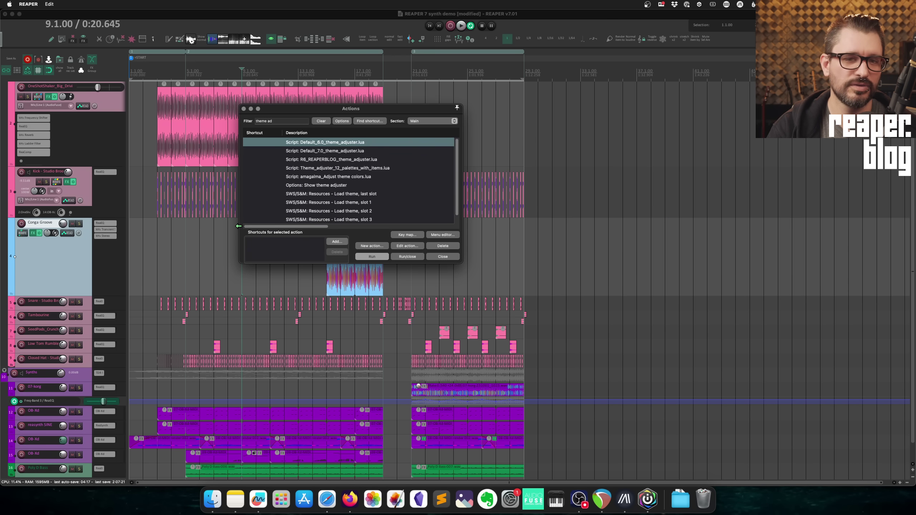
Run the Default_6.0 theme adjuster, reposition its window and raise Text Brightness from 100 to 104.
key(Return)
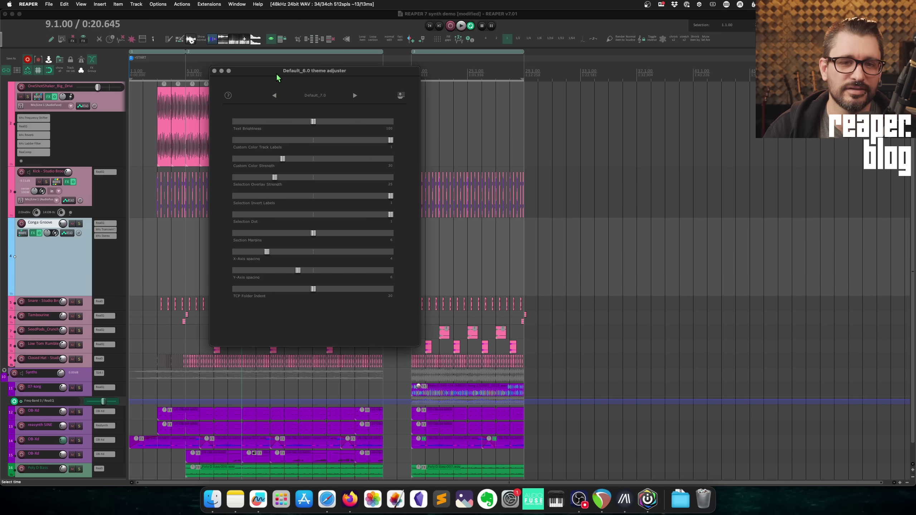
drag(277, 76, 283, 93)
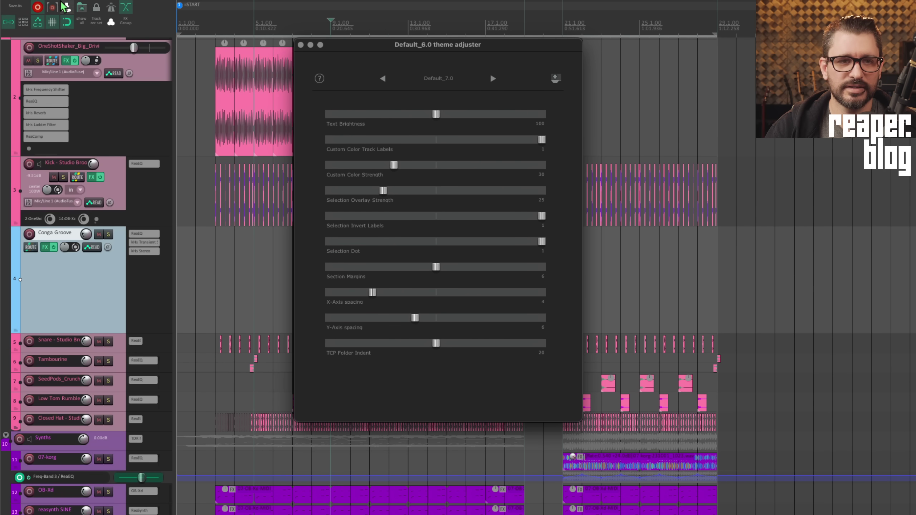
scroll(211, 227, up, 1)
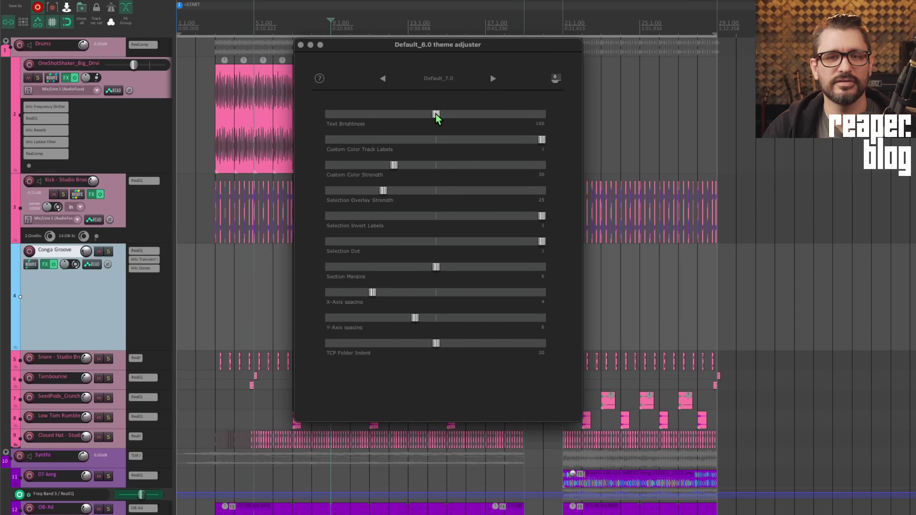
mouse_move(435, 114)
mouse_down()
mouse_move(469, 116)
mouse_move(330, 116)
mouse_move(529, 116)
mouse_move(445, 116)
mouse_up()
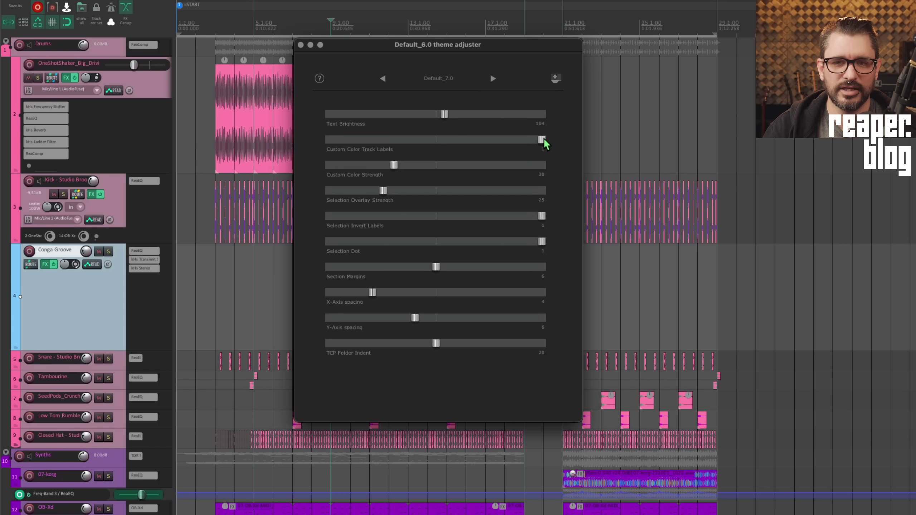
Turn off custom colour track labels and set Custom Color Strength to 50.
drag(543, 140, 599, 141)
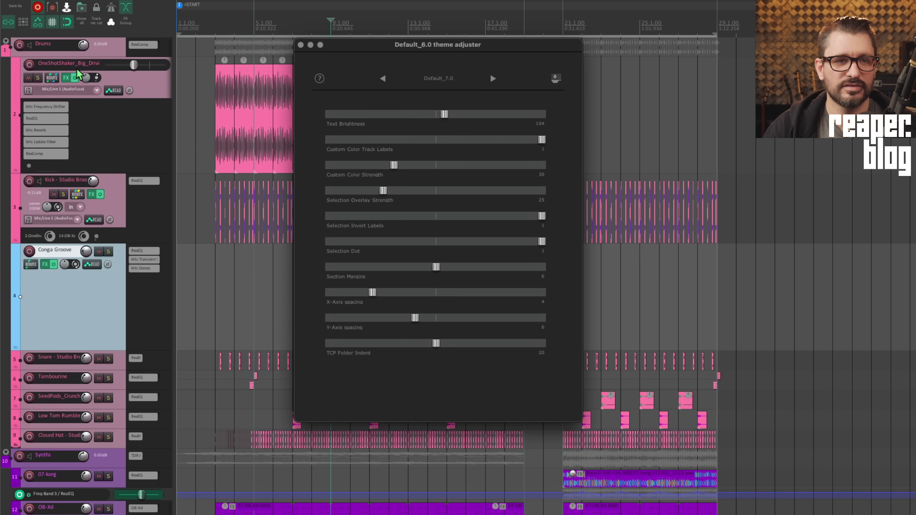
click(158, 90)
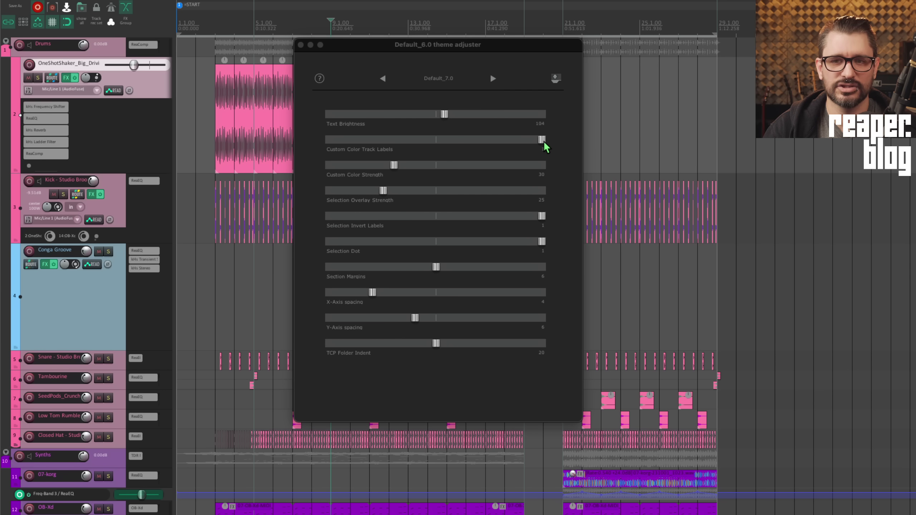
drag(549, 146, 466, 175)
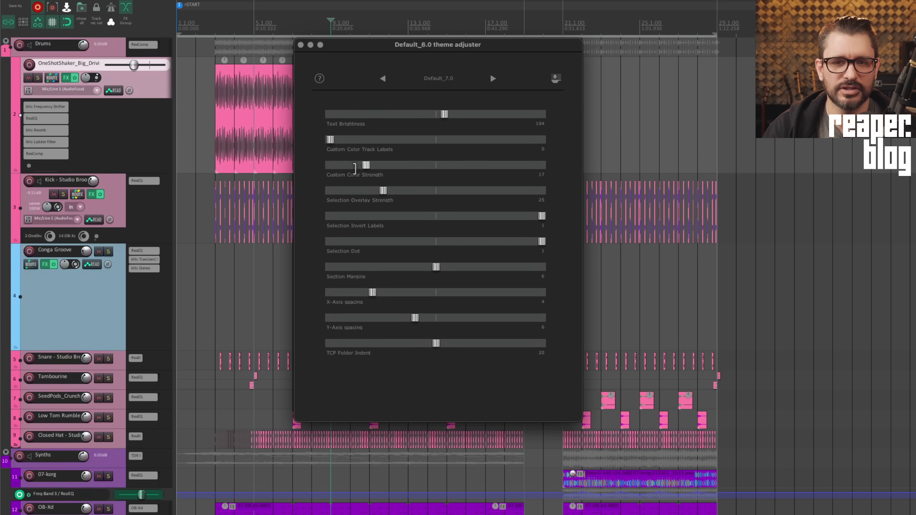
drag(345, 168, 327, 166)
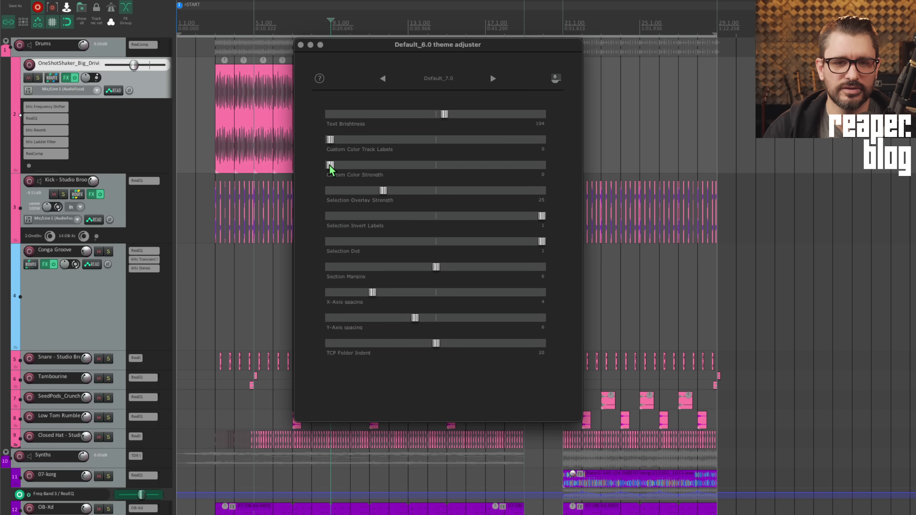
drag(329, 166, 548, 176)
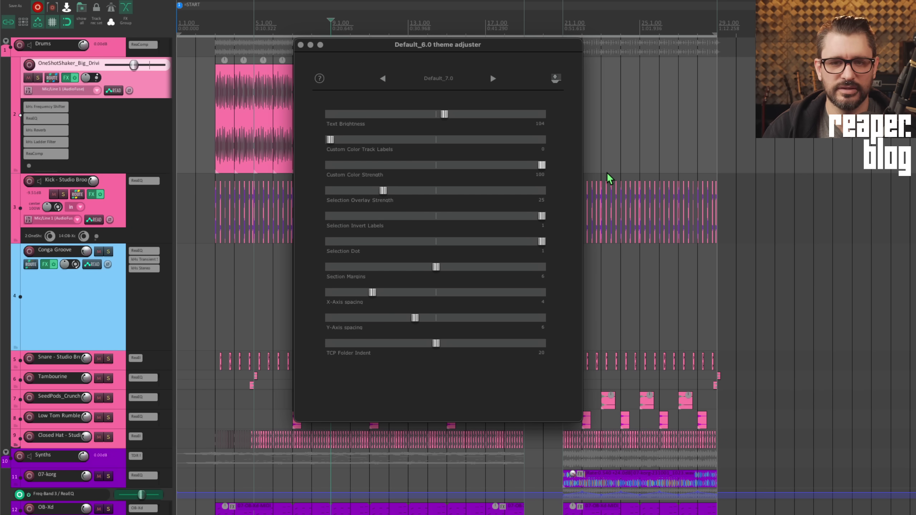
drag(541, 165, 436, 165)
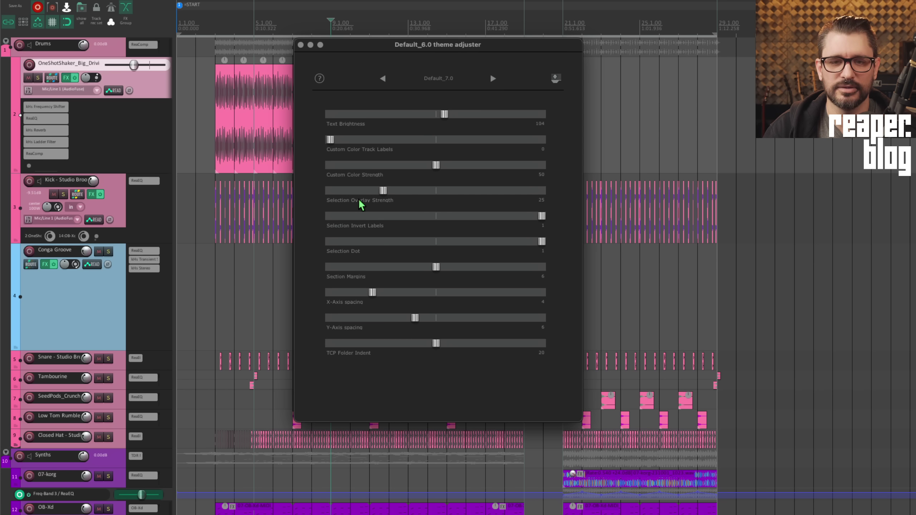
Keep Selection Invert Labels on and strengthen the selected track's overlay highlight.
drag(541, 216, 592, 226)
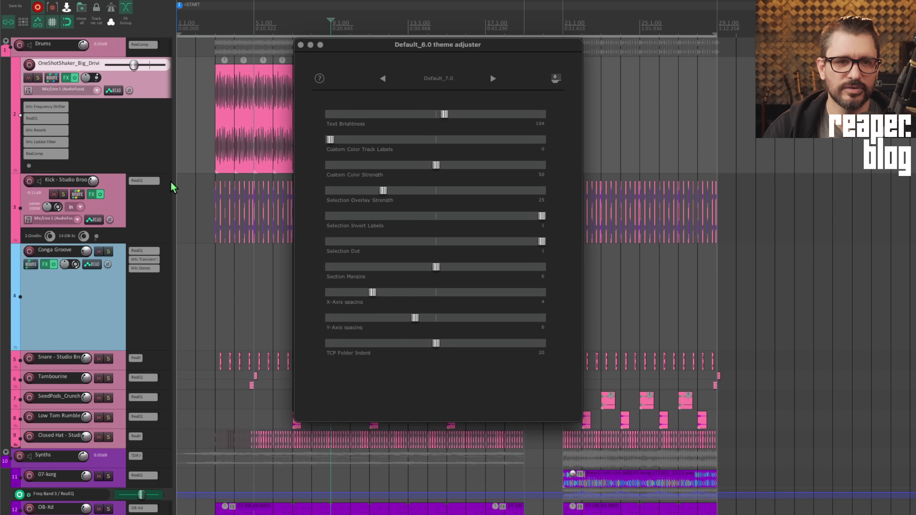
click(120, 186)
click(128, 92)
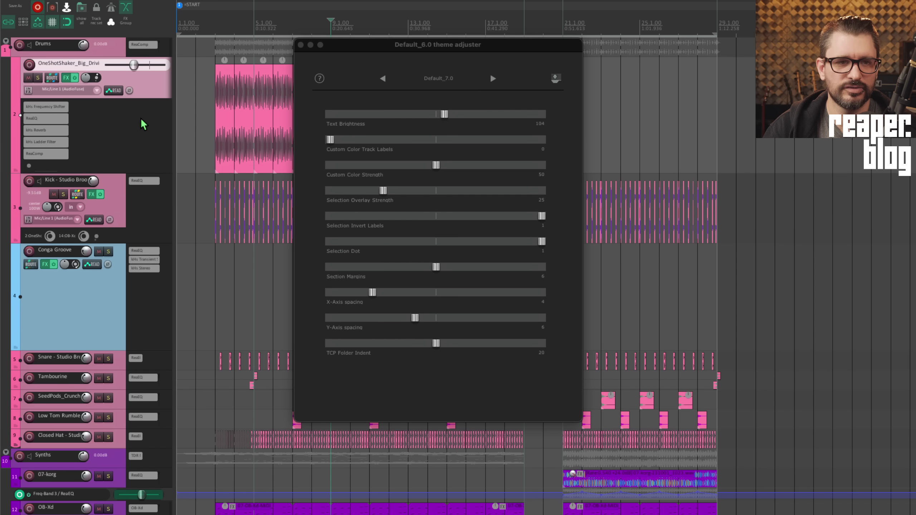
click(121, 200)
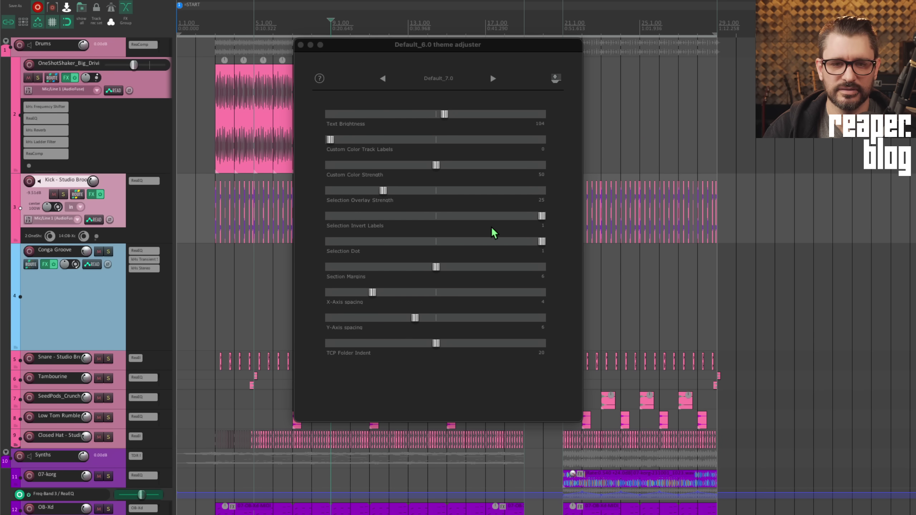
drag(383, 200, 433, 195)
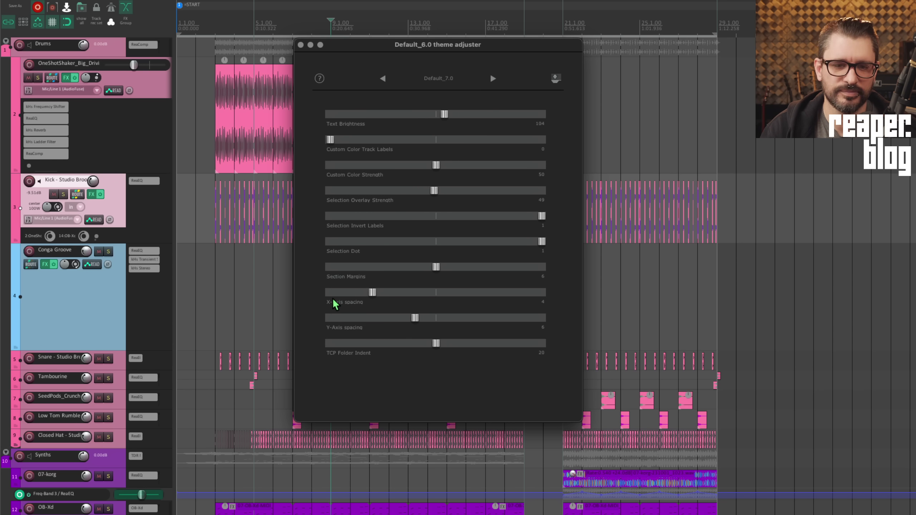
Hide the selection dots beside the track numbers.
click(329, 241)
drag(348, 252, 646, 259)
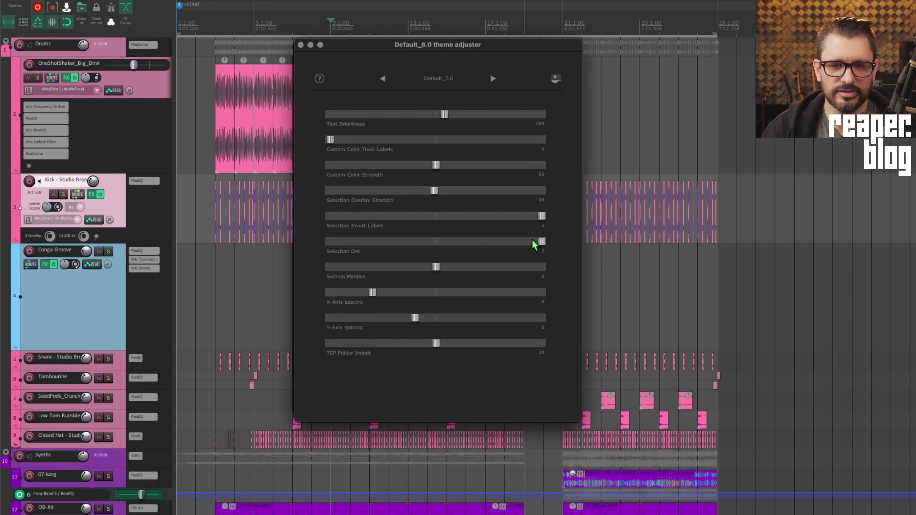
drag(542, 246, 696, 258)
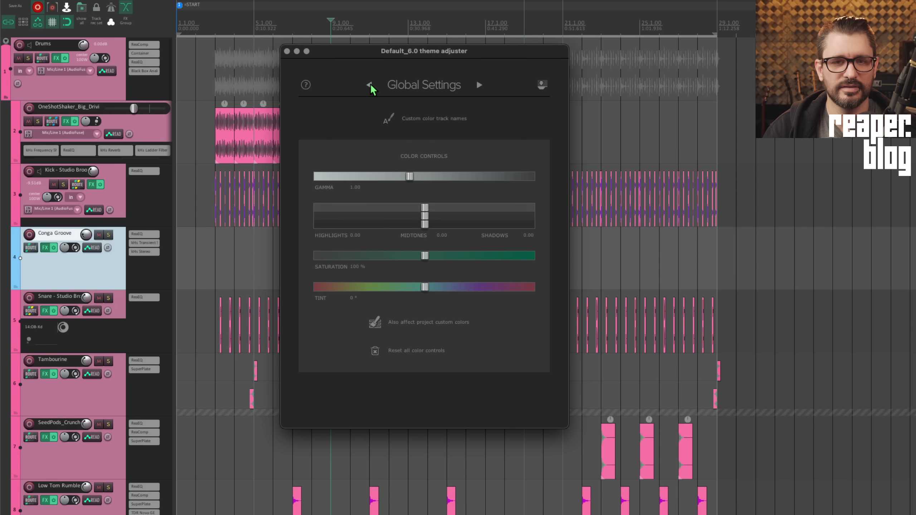
Return the adjuster to Global Settings and close the Default 6.0 theme adjuster.
click(370, 85)
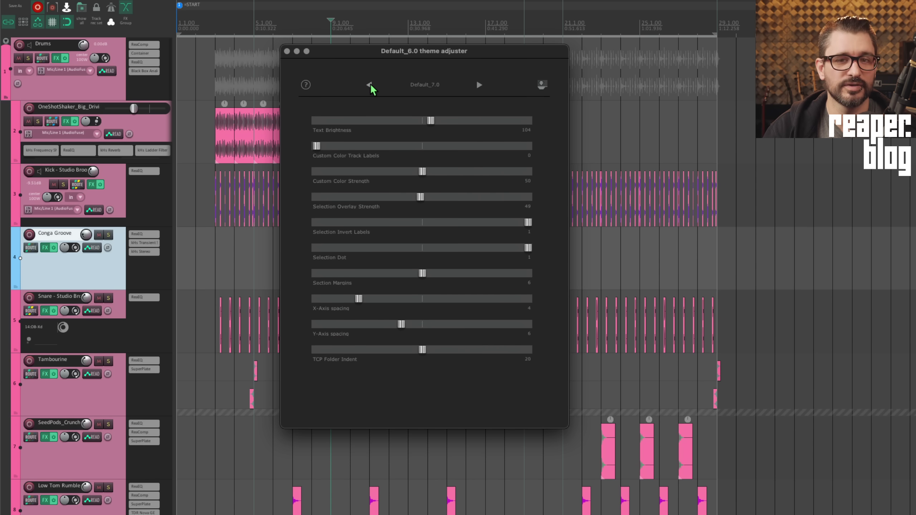
click(370, 85)
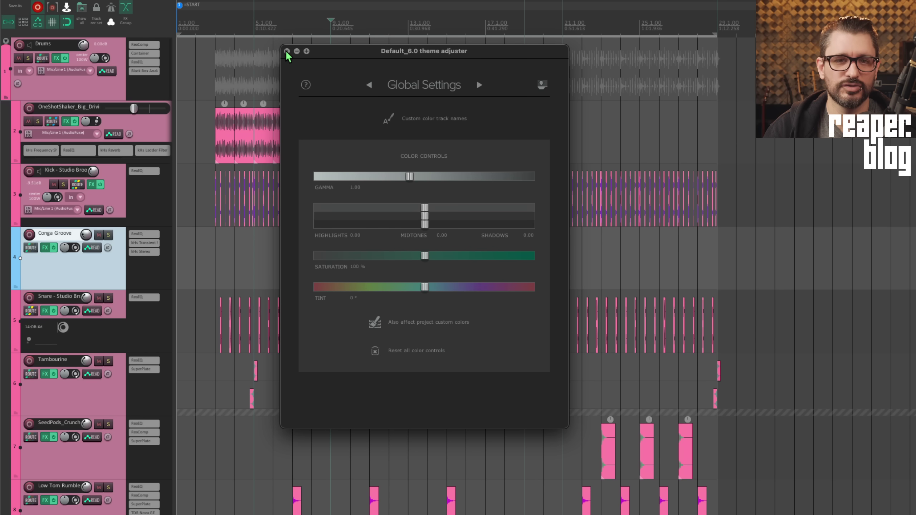
click(287, 50)
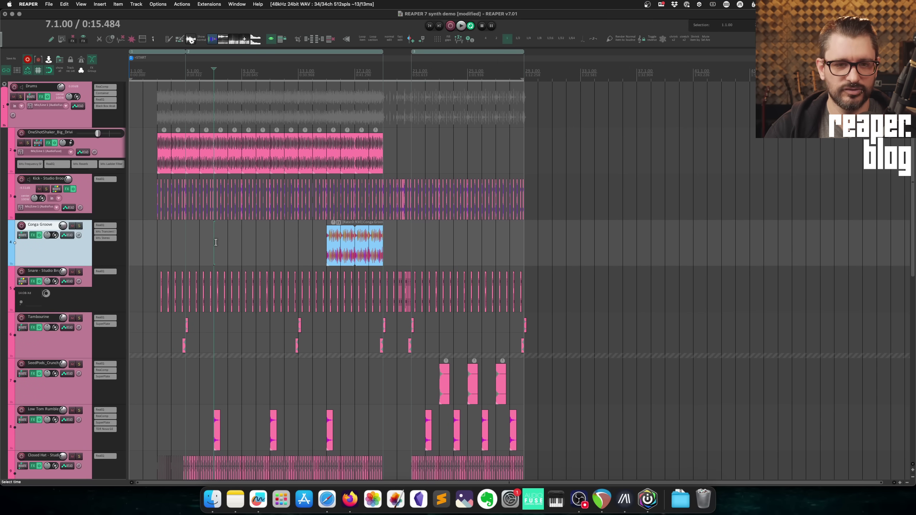
Run Script: Default_7.0_theme_adjuster.lua from the Actions list.
key(shift+slash)
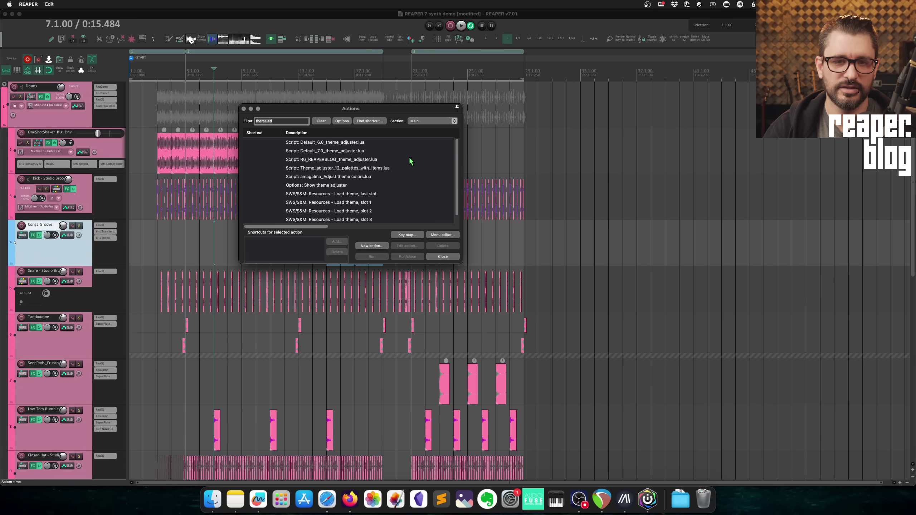
click(364, 153)
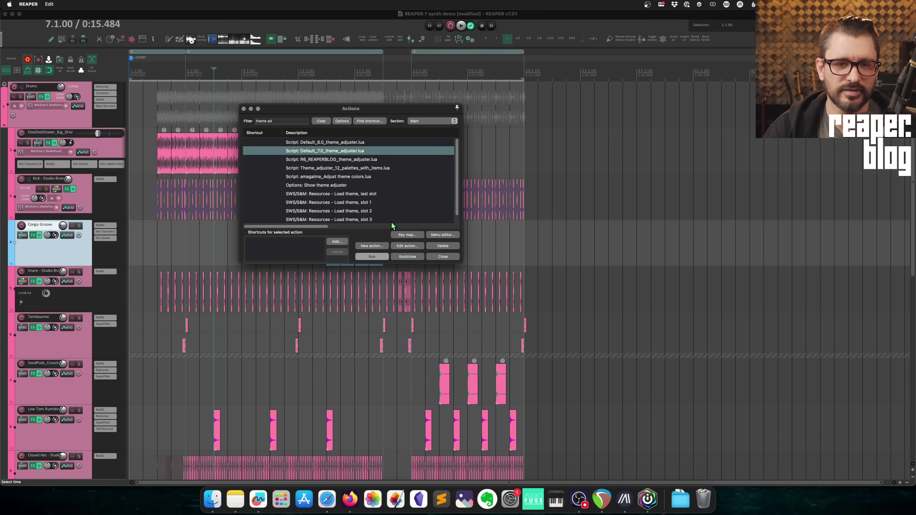
click(385, 257)
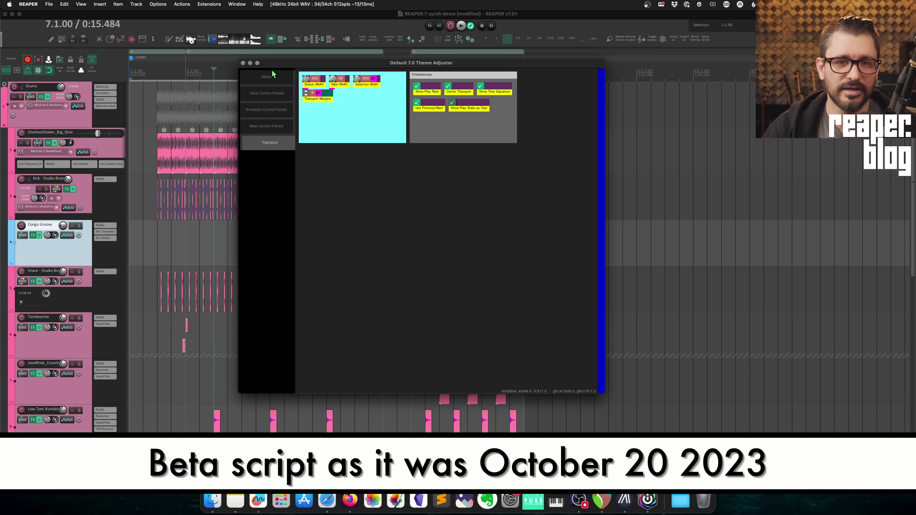
Browse the Global, envelope and transport pages, ending on Track Control Panels.
click(275, 77)
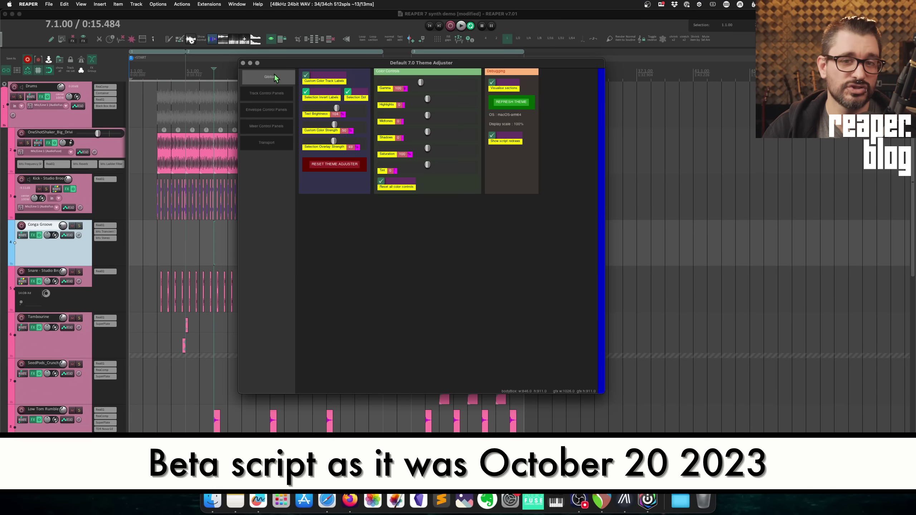
click(280, 94)
click(276, 110)
click(277, 142)
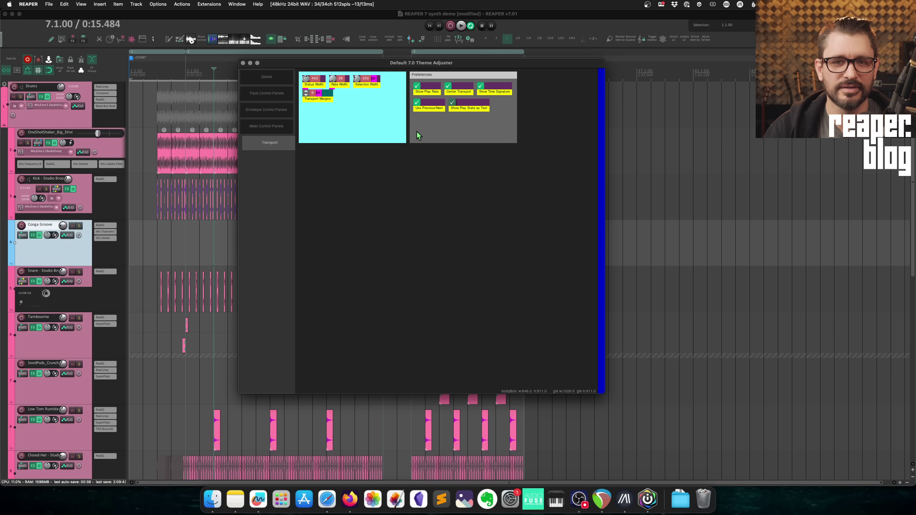
click(280, 76)
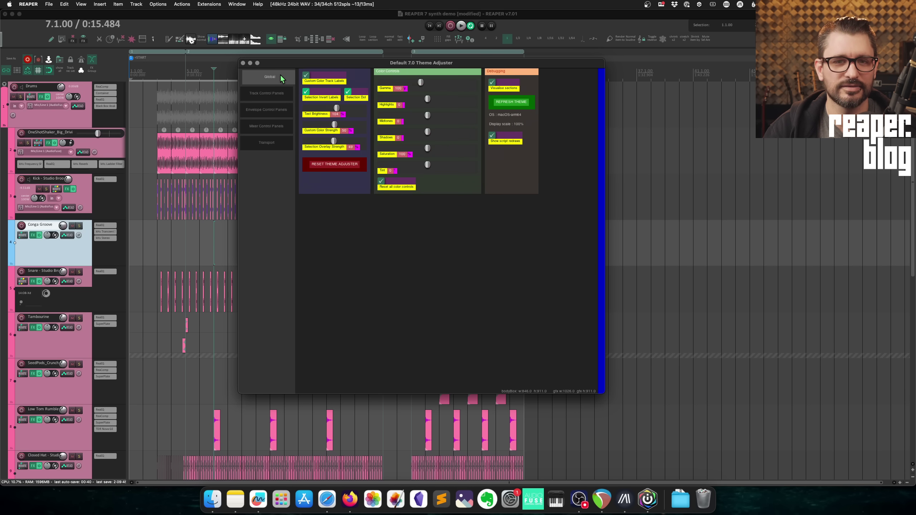
click(275, 93)
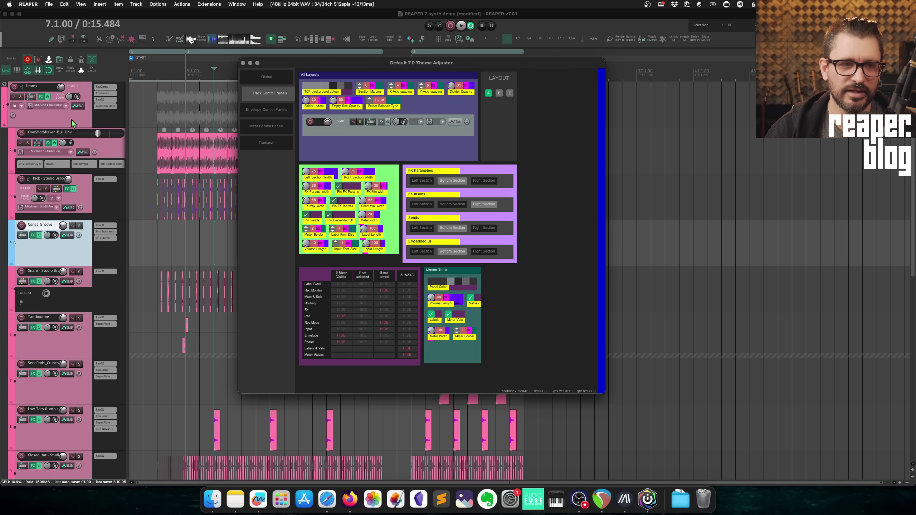
Select Drums and move the rec-arm and volume block to the track panel's right end.
click(43, 252)
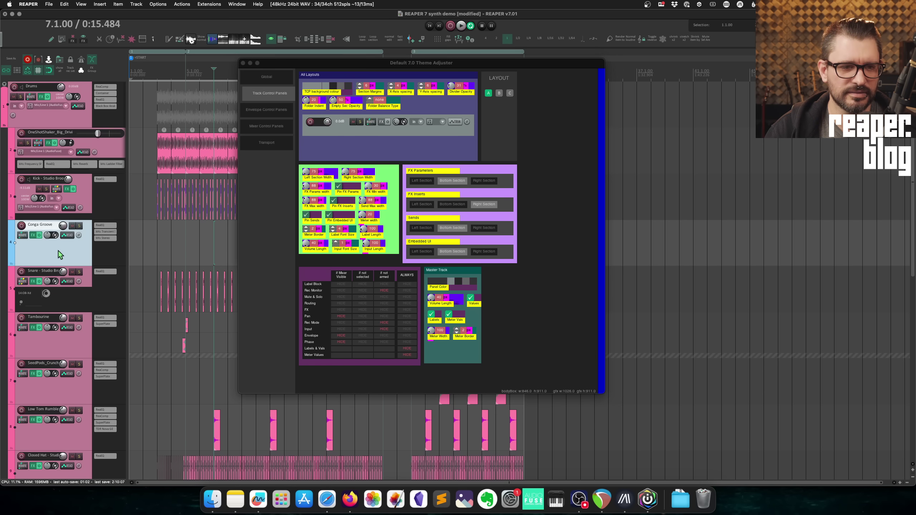
click(78, 118)
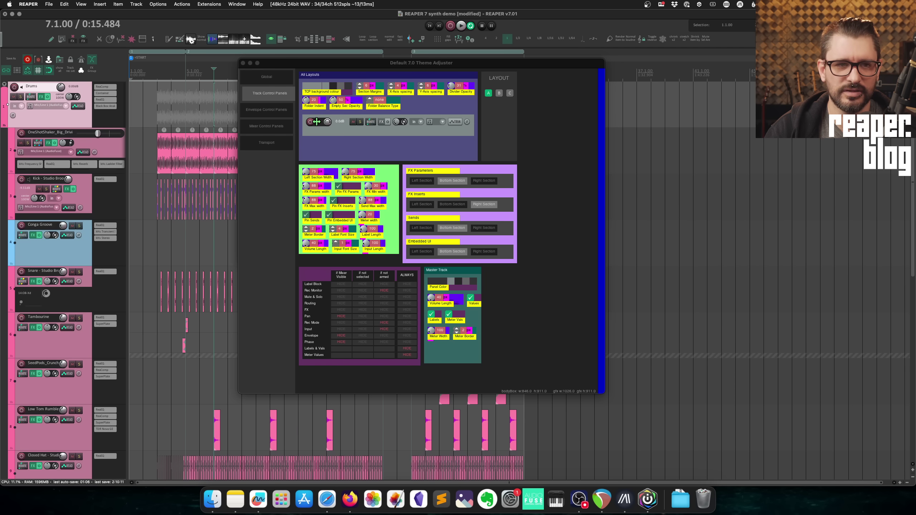
drag(319, 124, 355, 123)
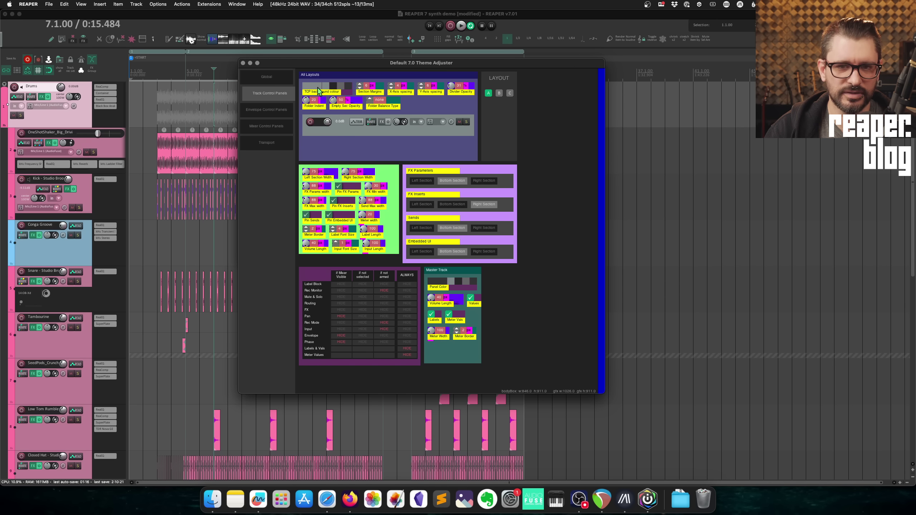
Try several track panel background shades and layout C, then return to layout A.
click(335, 88)
click(342, 89)
click(349, 89)
click(341, 88)
click(335, 89)
click(332, 89)
click(330, 88)
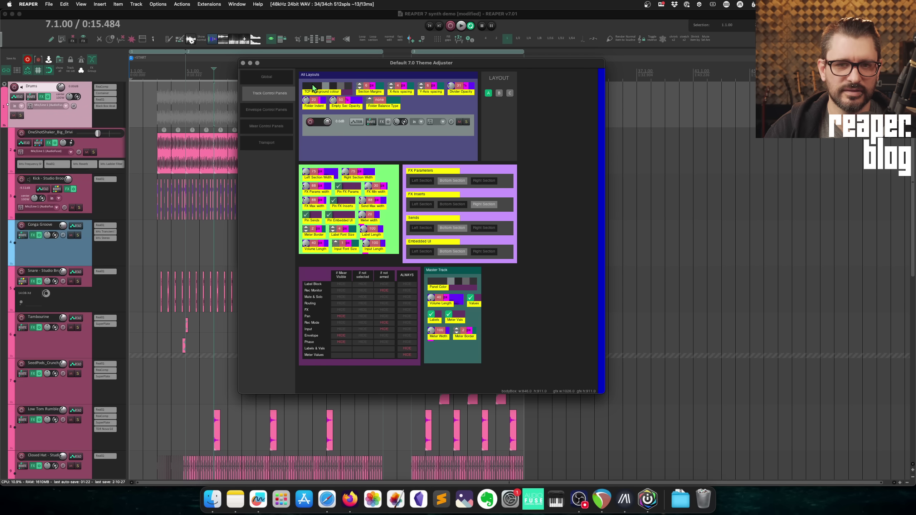
click(327, 87)
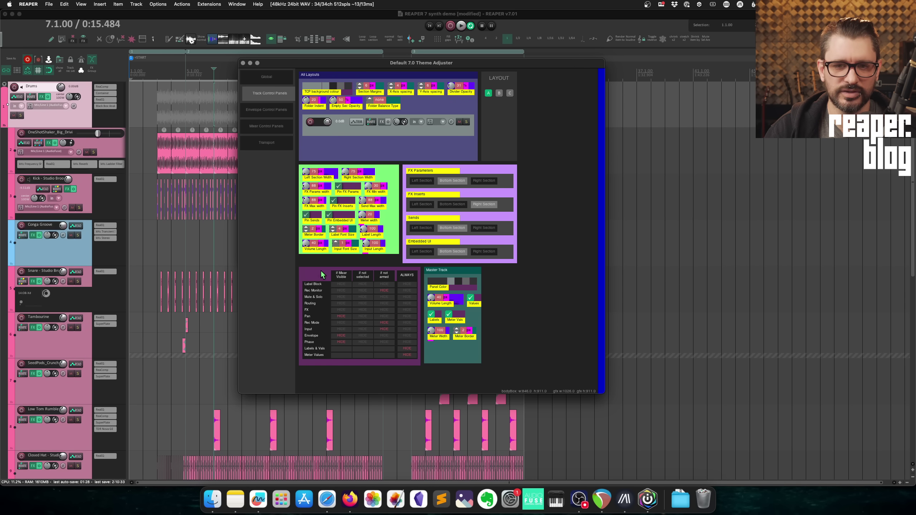
click(510, 93)
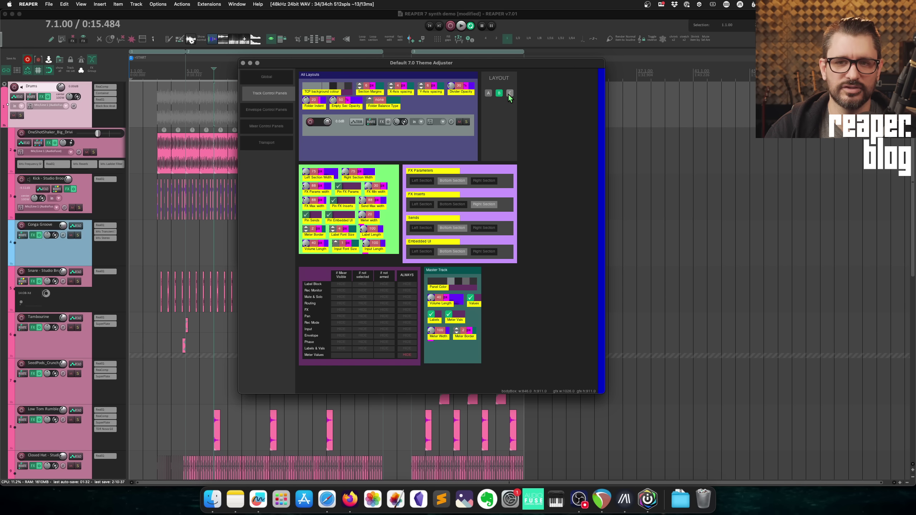
click(489, 93)
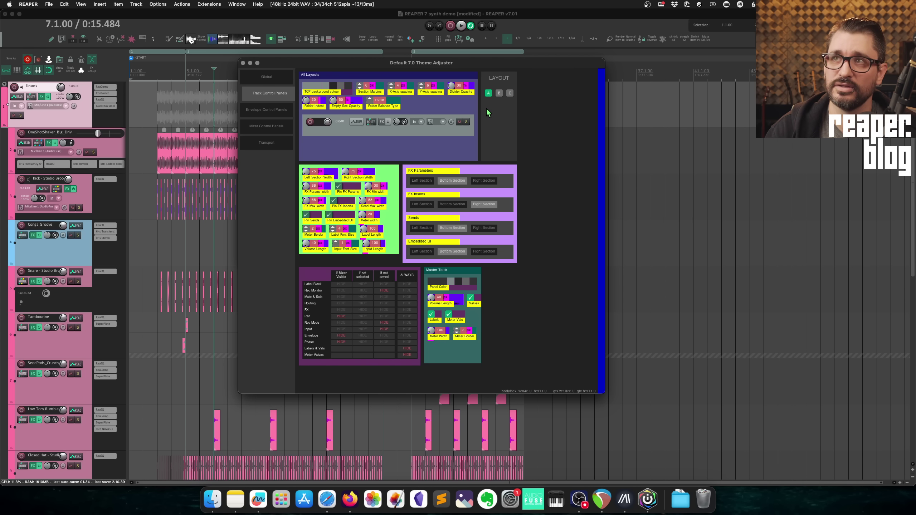
Browse the envelope, mixer and transport pages, then close the 7.0 theme adjuster.
click(268, 109)
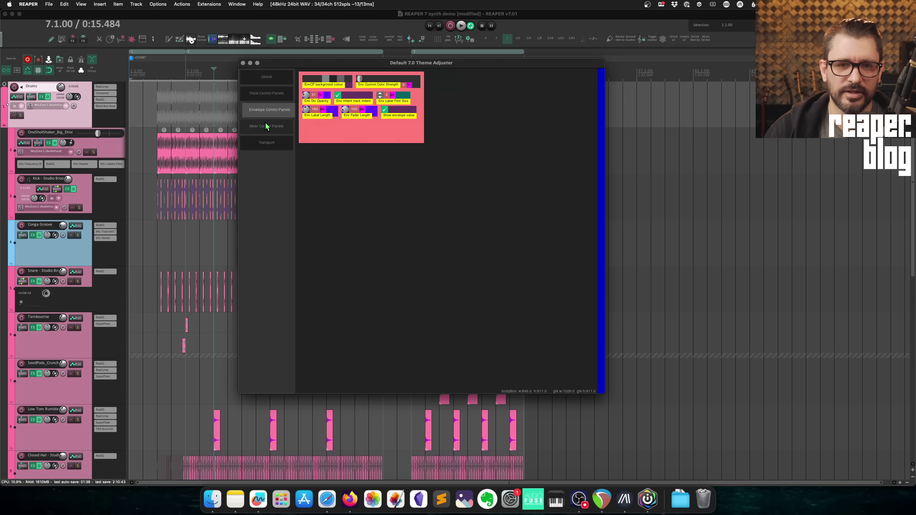
click(269, 131)
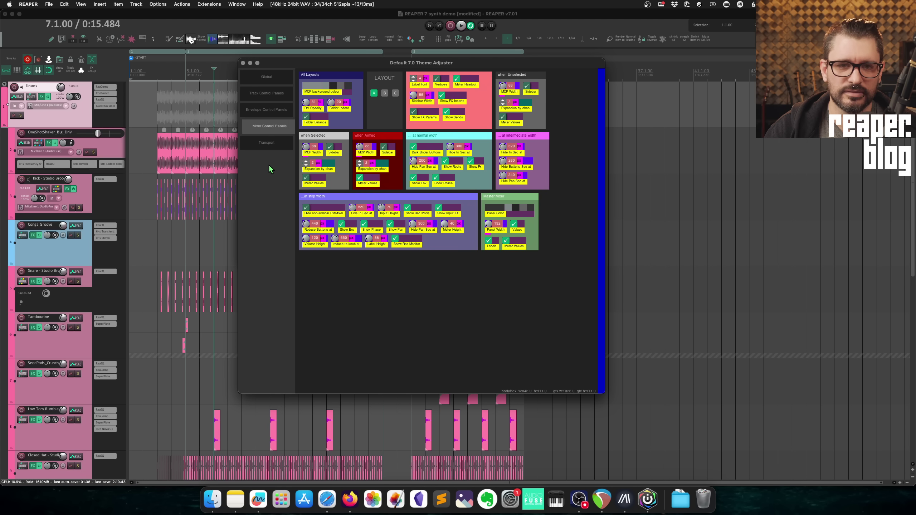
click(271, 144)
click(267, 77)
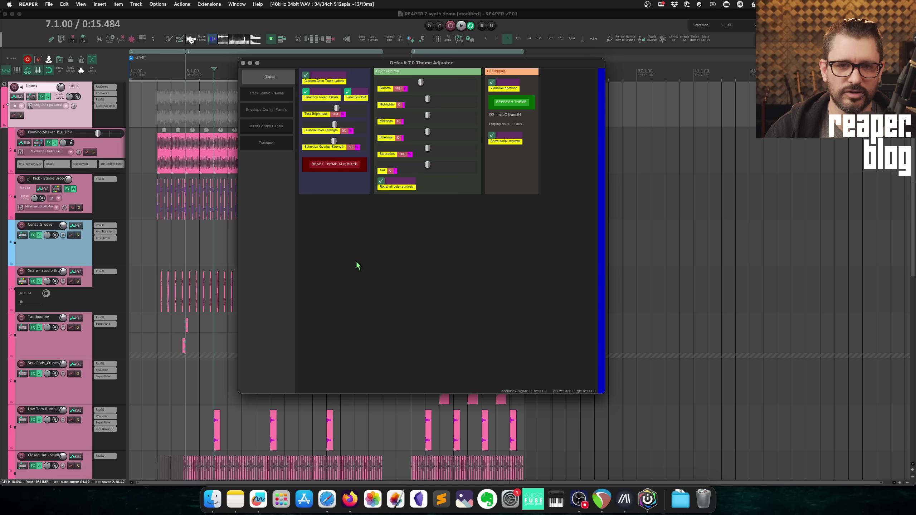
click(242, 63)
click(274, 116)
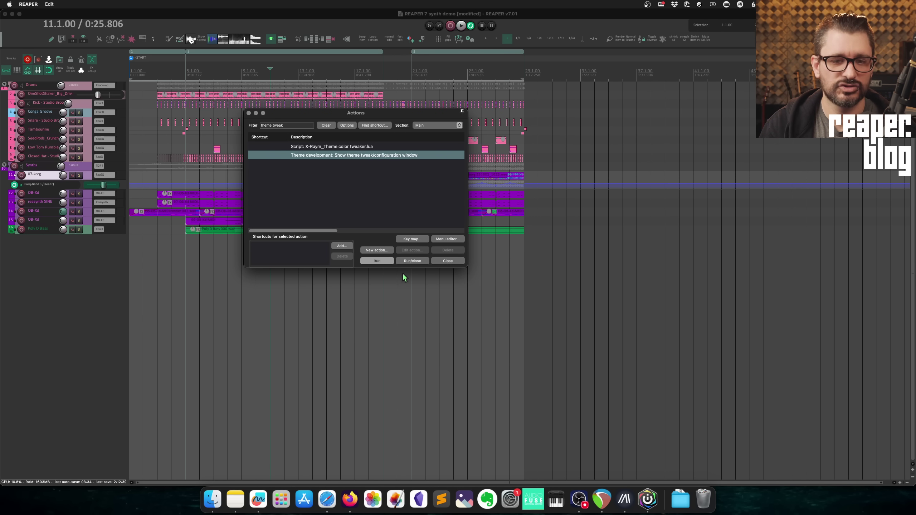
Run 'Theme development: Show theme tweak/configuration window' and position the tweaker window over the arrangement.
click(376, 260)
drag(181, 40, 406, 160)
scroll(365, 292, down, 5)
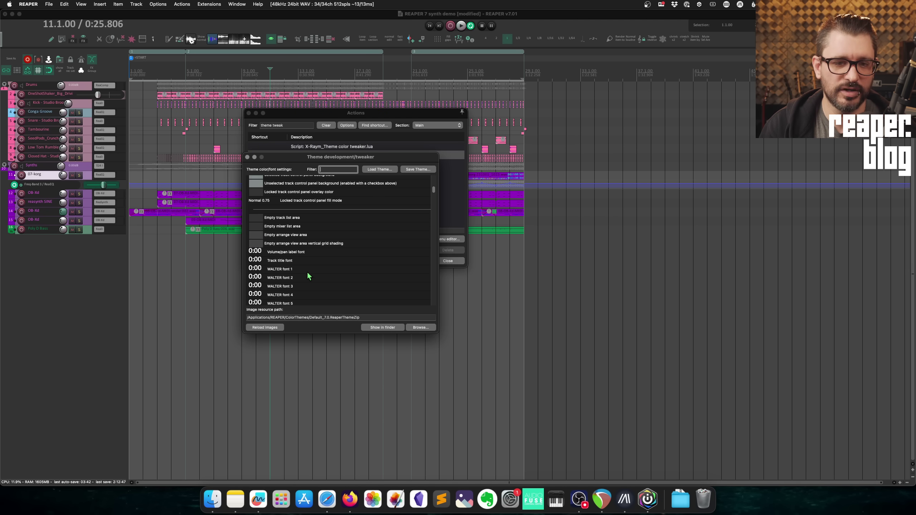
scroll(332, 282, up, 4)
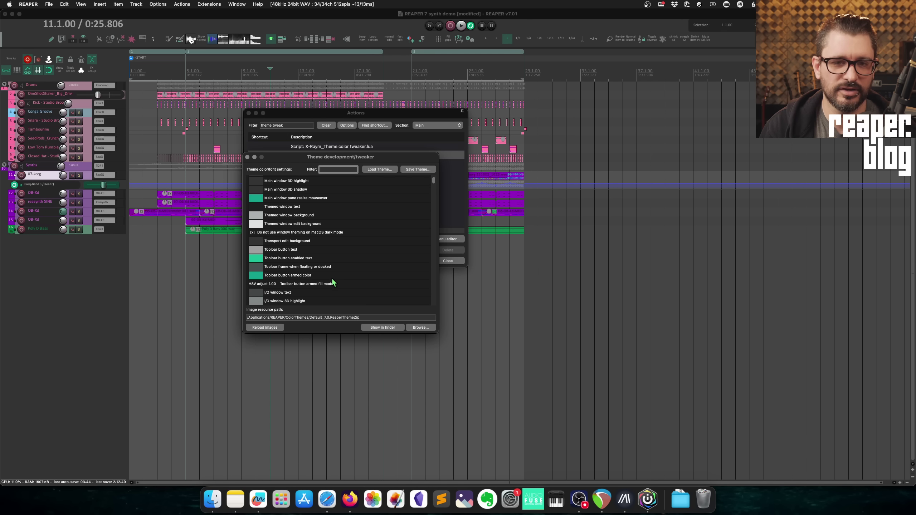
scroll(332, 283, down, 3)
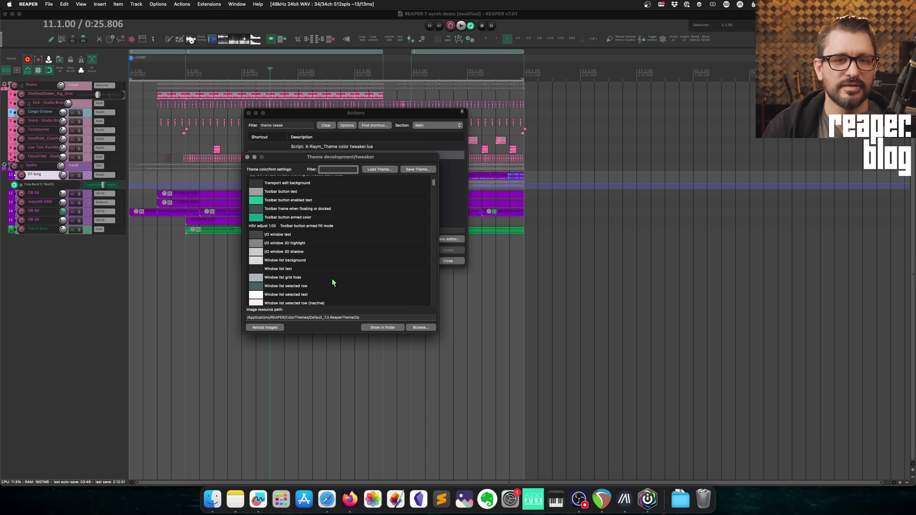
scroll(333, 275, up, 5)
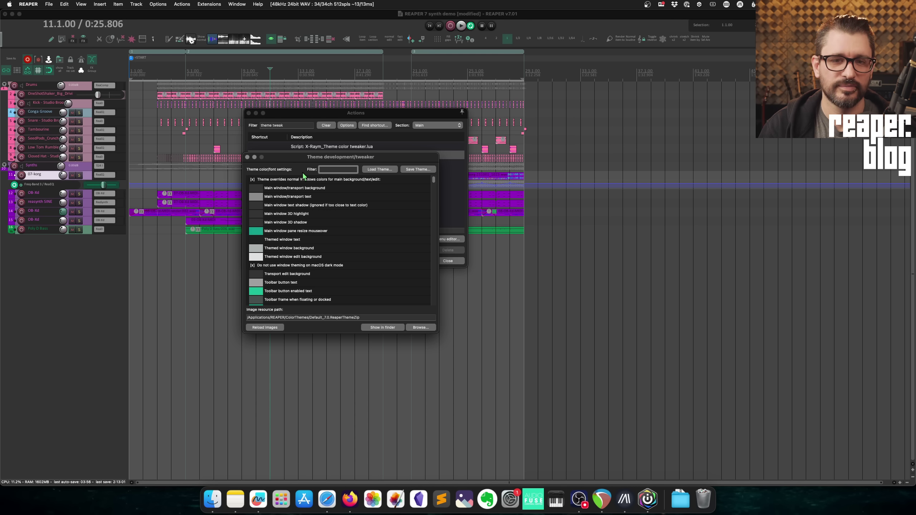
drag(313, 157, 306, 110)
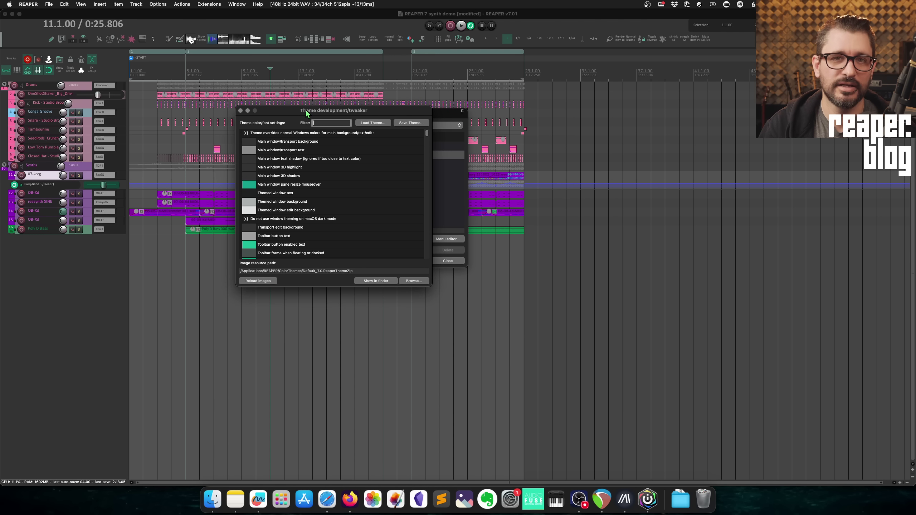
click(410, 123)
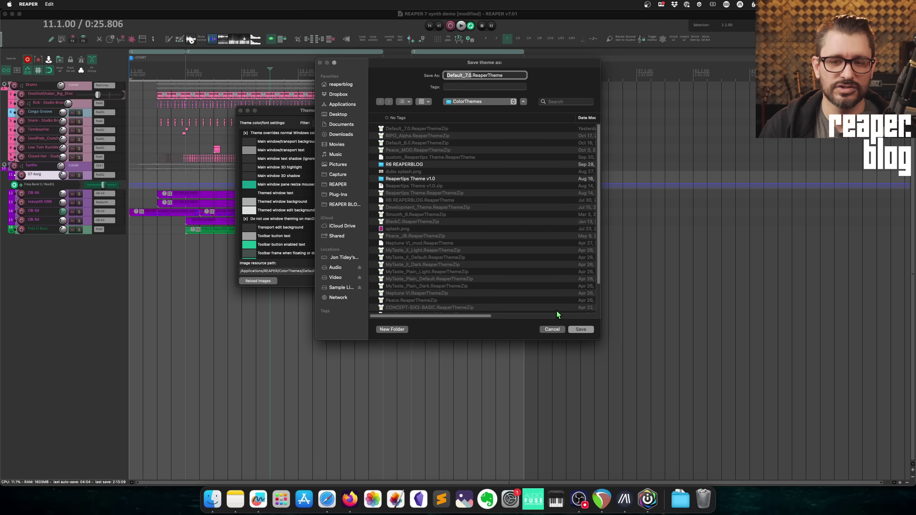
click(552, 329)
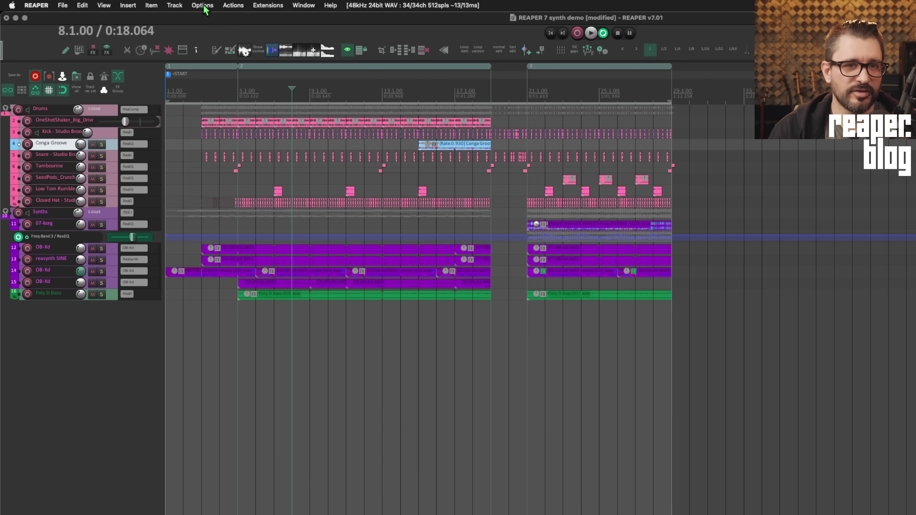
Open the Options menu to reach Customize menus/toolbars.
click(203, 5)
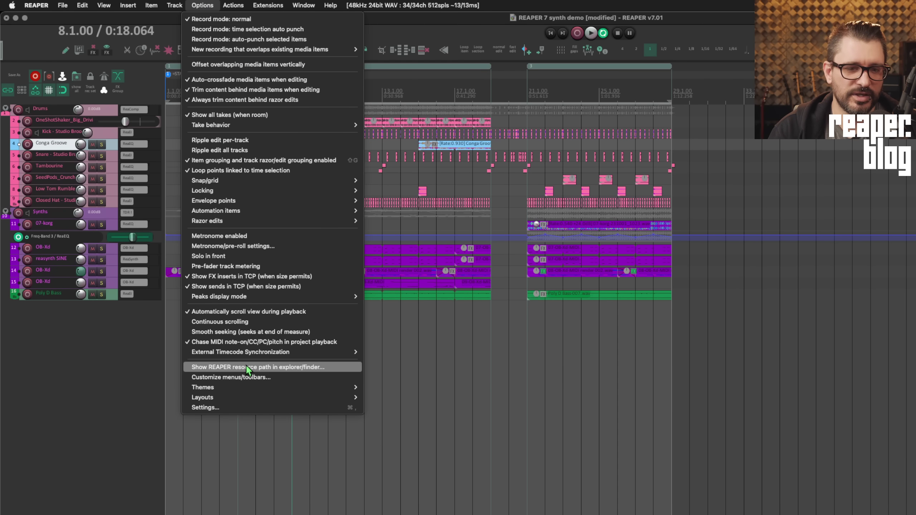
Open the Customize menus/toolbars editor on the Main toolbar.
click(224, 378)
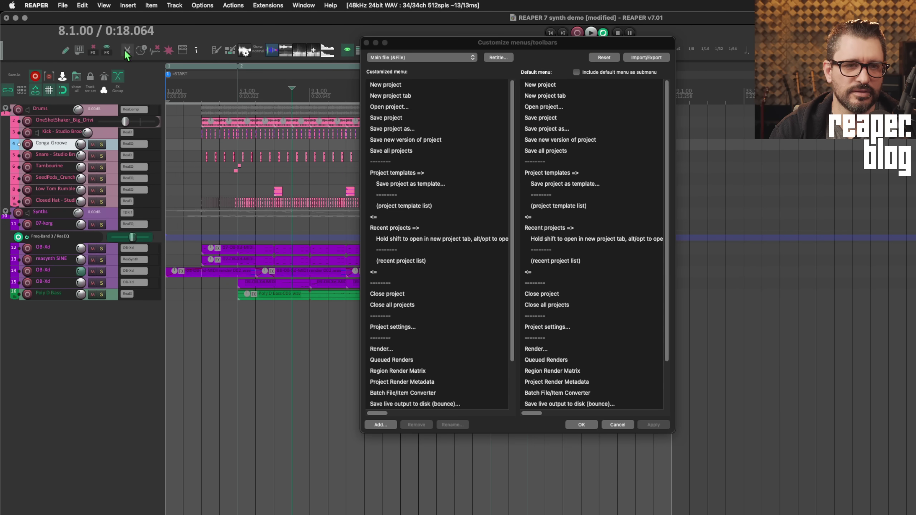
right_click(143, 89)
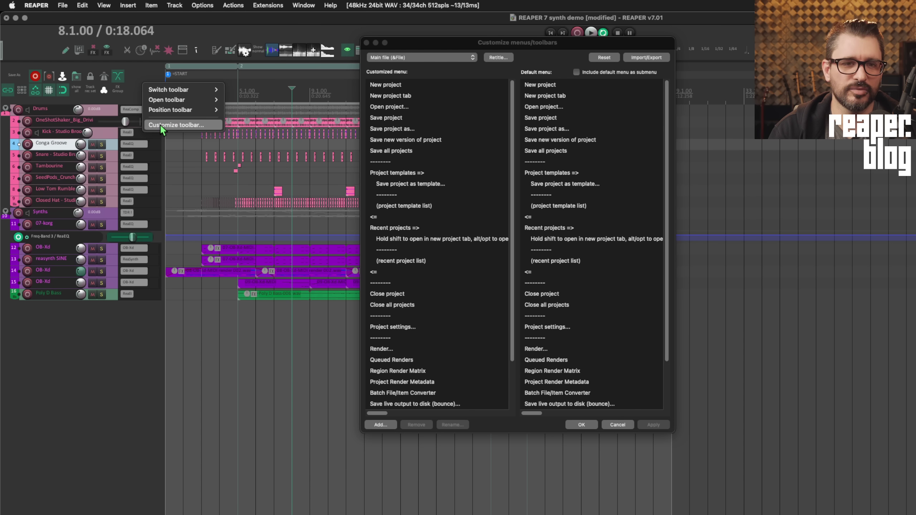
click(422, 57)
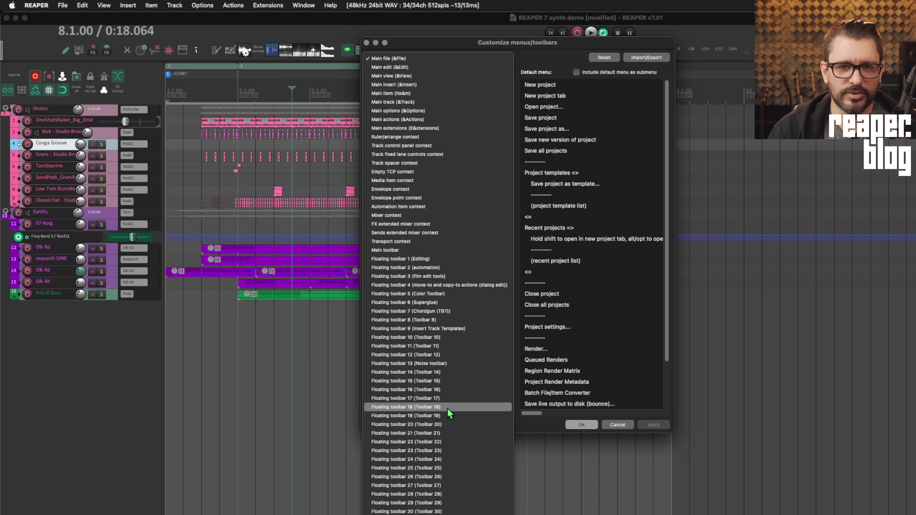
click(432, 250)
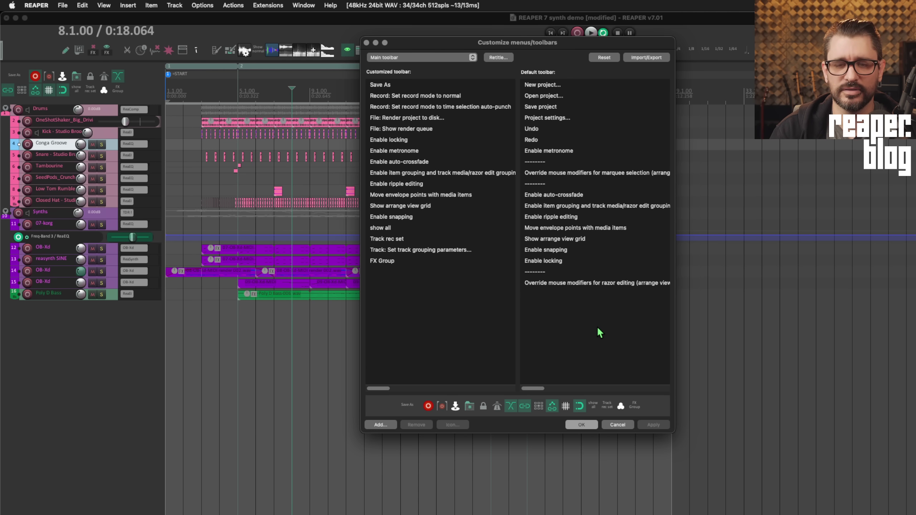
Add the marquee selection and razor editing 'Override mouse modifiers' actions to the Main toolbar and save.
drag(570, 173, 432, 285)
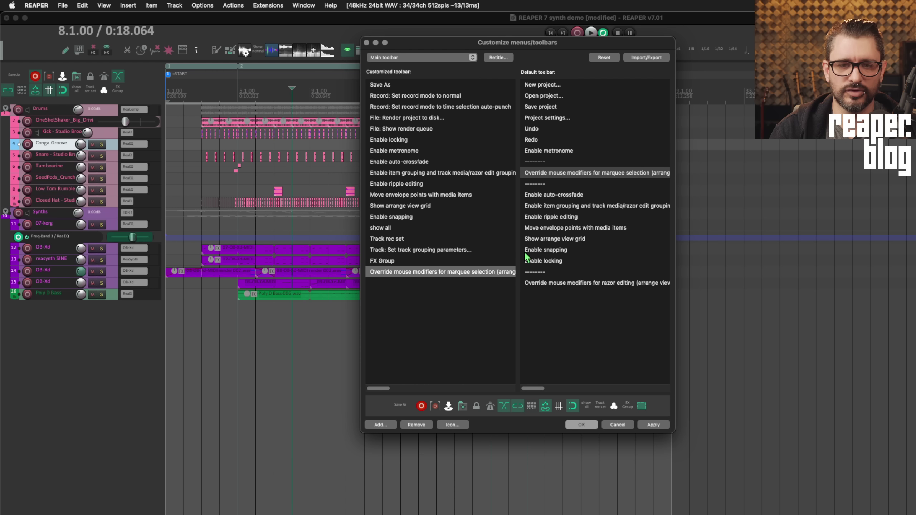
drag(559, 284, 447, 307)
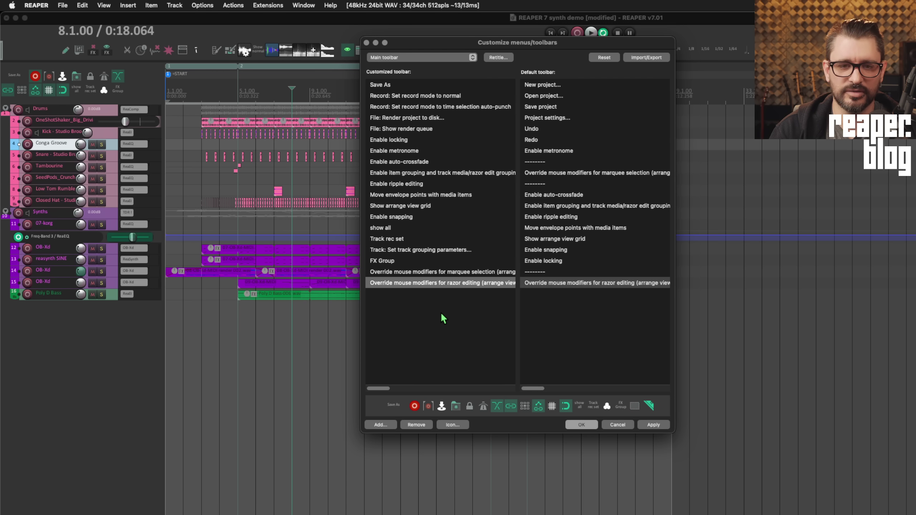
click(472, 329)
click(605, 59)
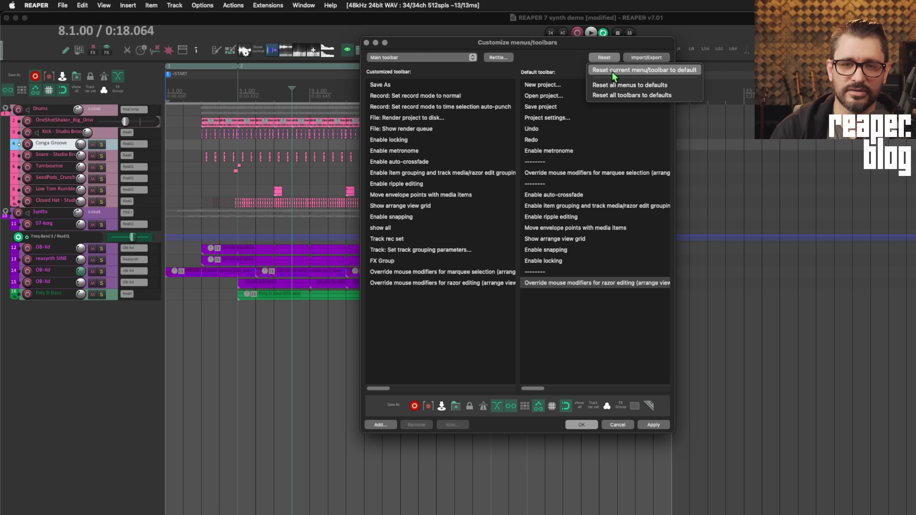
click(611, 70)
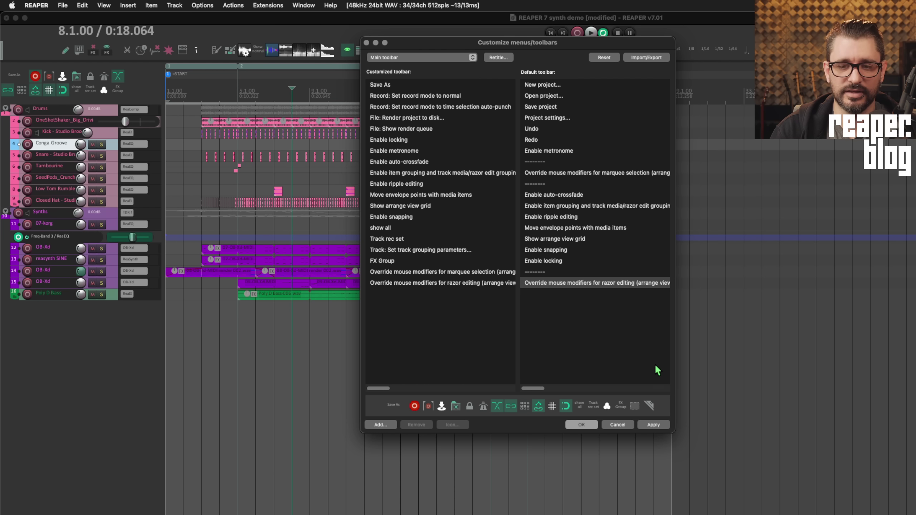
click(581, 425)
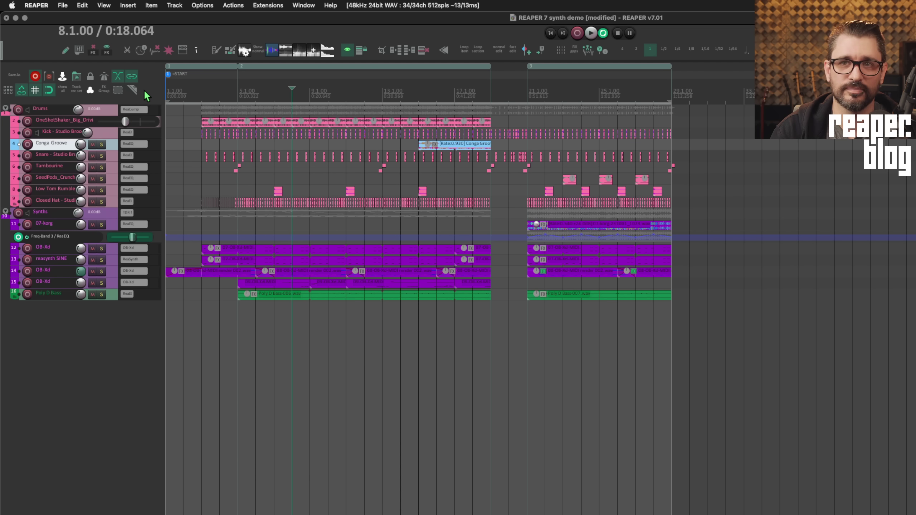
Open the toolbar customization editor on the Track control panel context menu.
right_click(113, 109)
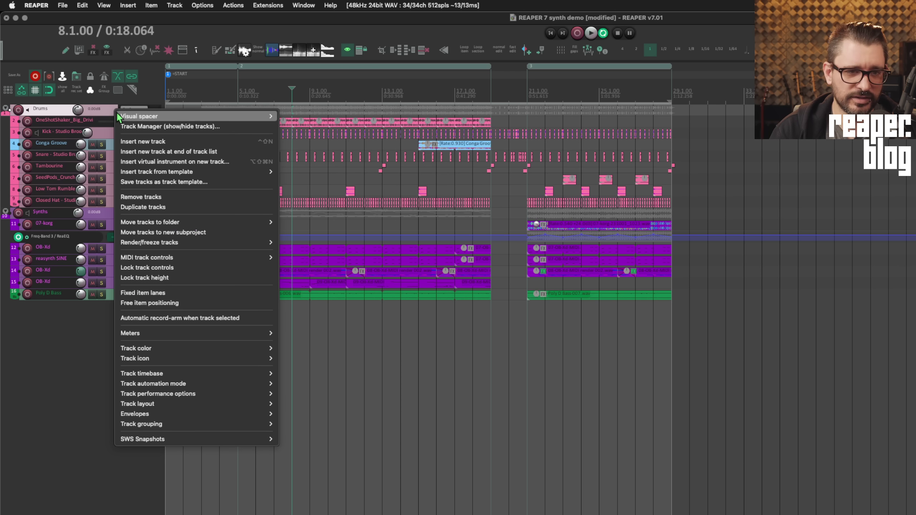
mouse_move(134, 116)
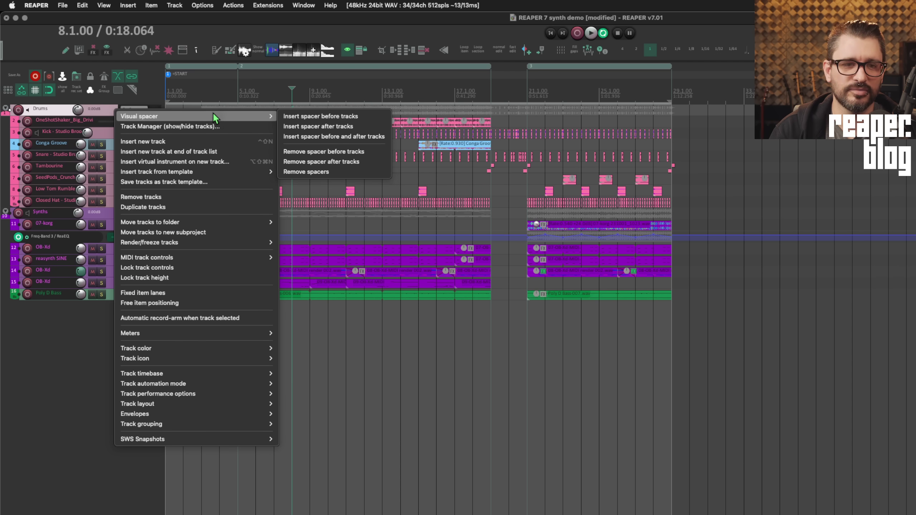
right_click(157, 89)
right_click(157, 88)
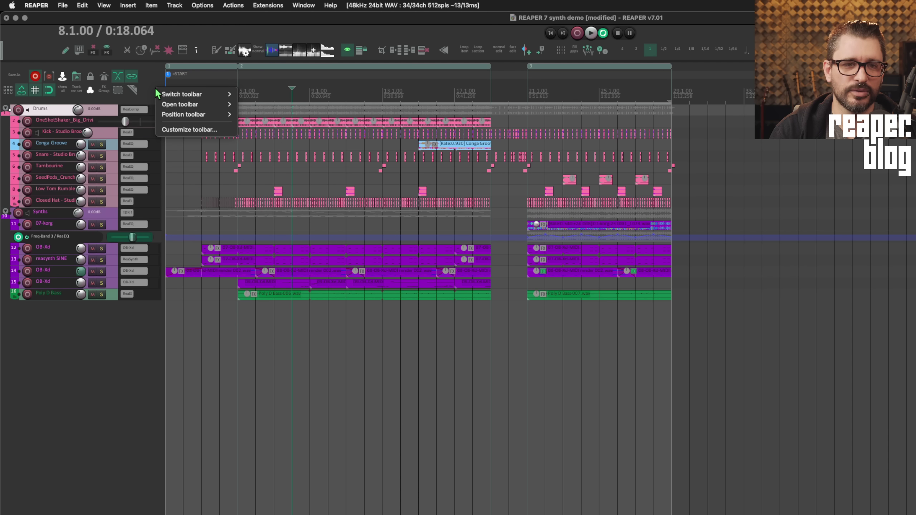
click(178, 130)
click(390, 58)
scroll(411, 192, up, 5)
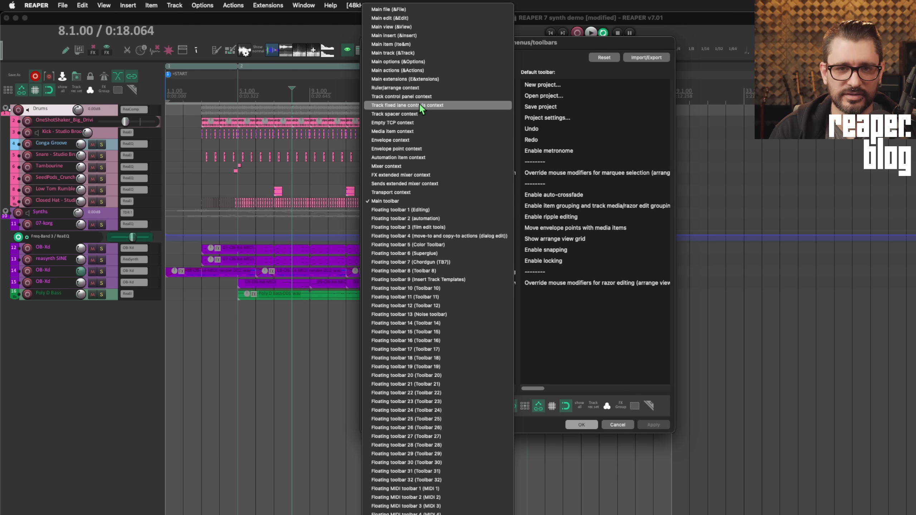
click(408, 97)
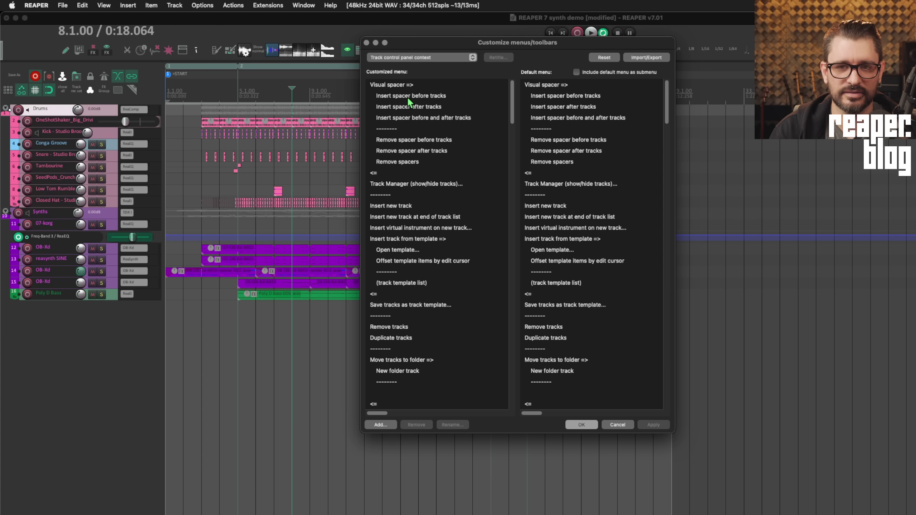
Reset the Track control panel context menu to its default contents.
click(544, 87)
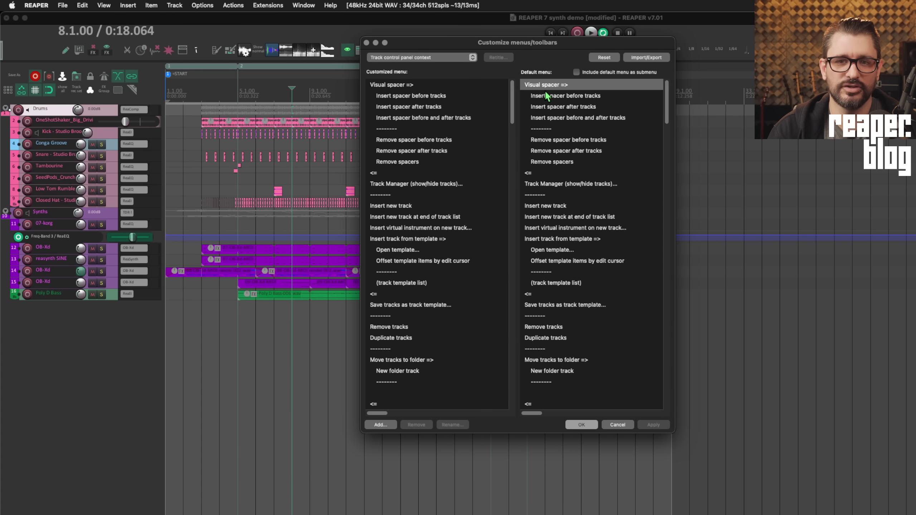
click(548, 175)
click(547, 86)
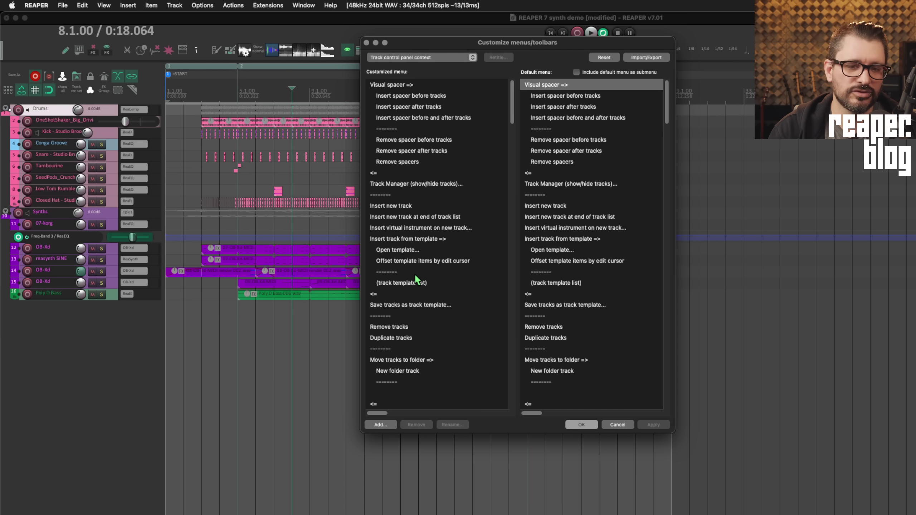
mouse_move(511, 108)
mouse_down()
mouse_move(513, 134)
mouse_move(512, 98)
mouse_up()
click(607, 61)
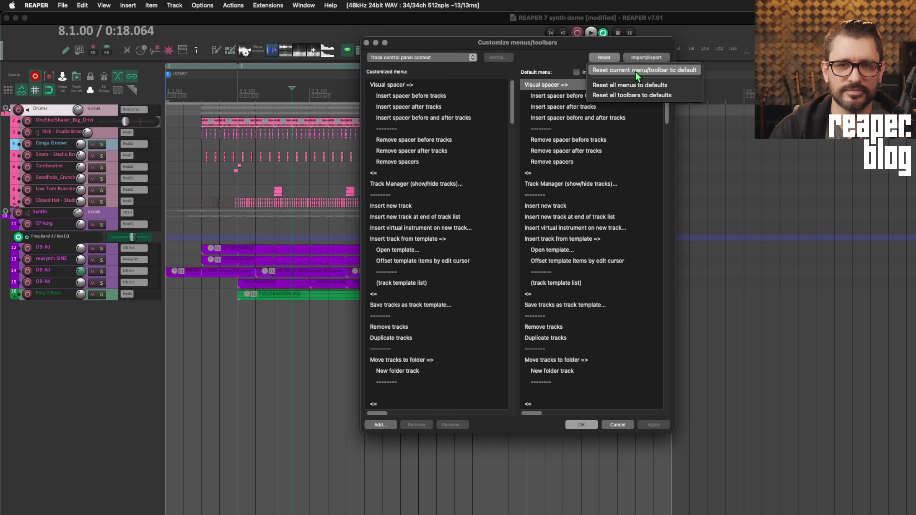
click(635, 70)
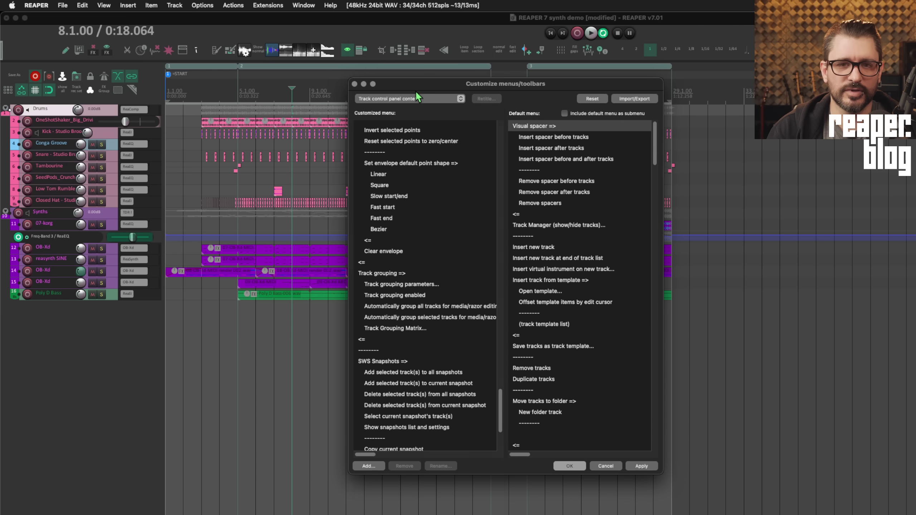
click(415, 92)
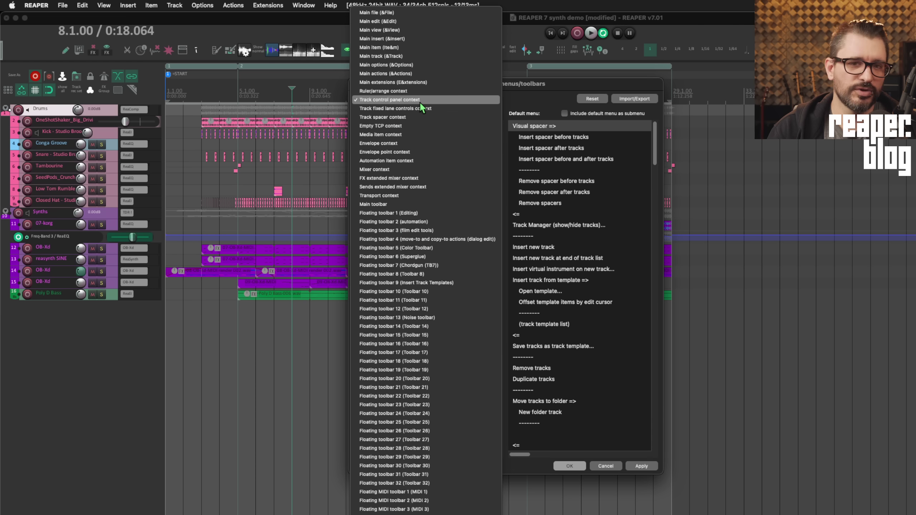
click(434, 67)
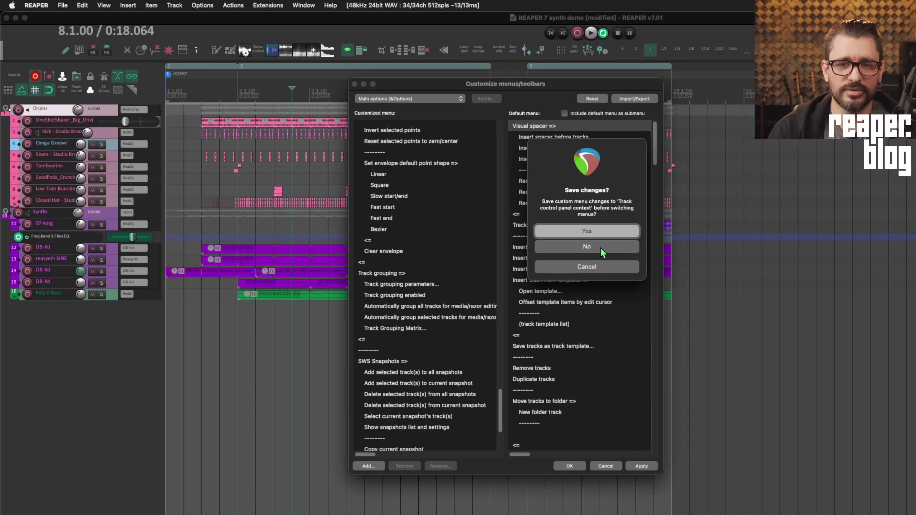
click(601, 248)
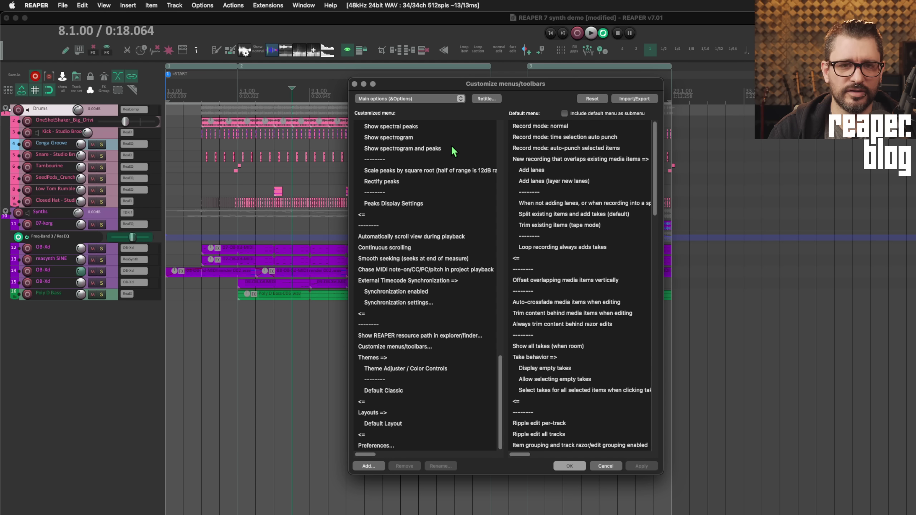
click(530, 170)
click(541, 180)
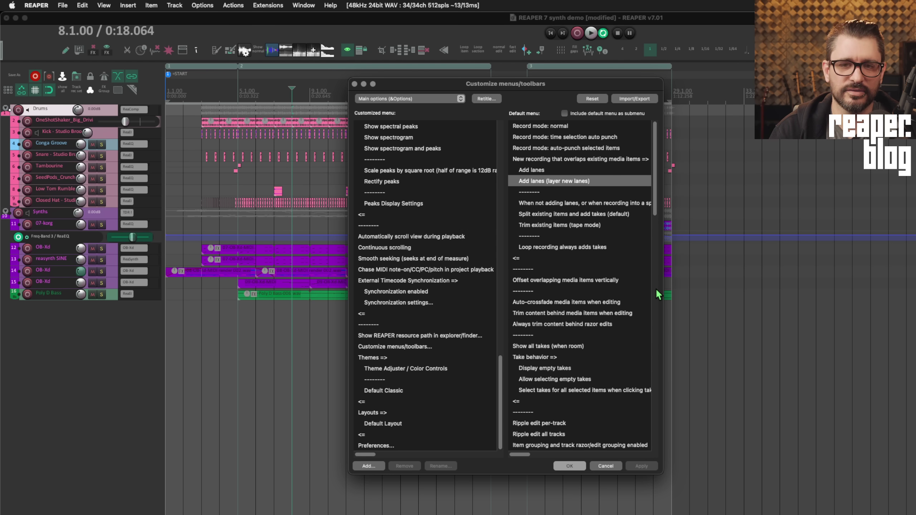
key(Down)
key(Down)
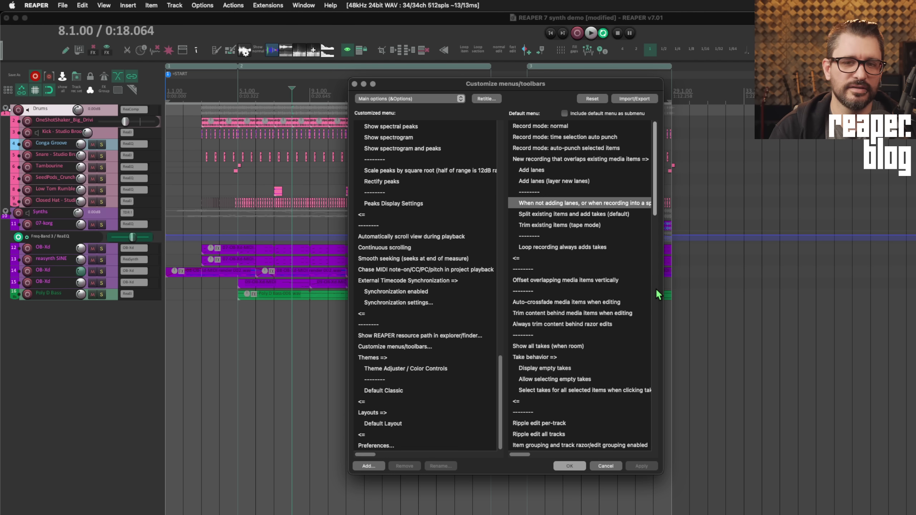
click(551, 160)
click(553, 171)
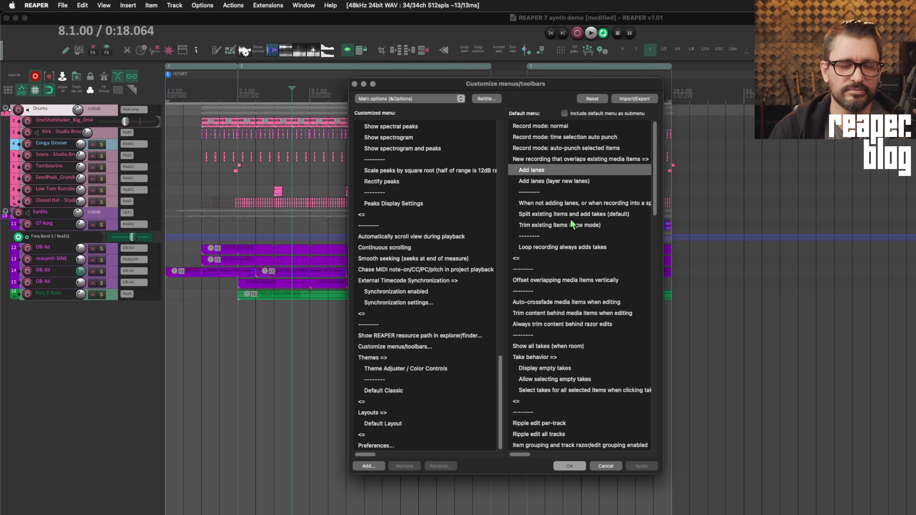
key(Down)
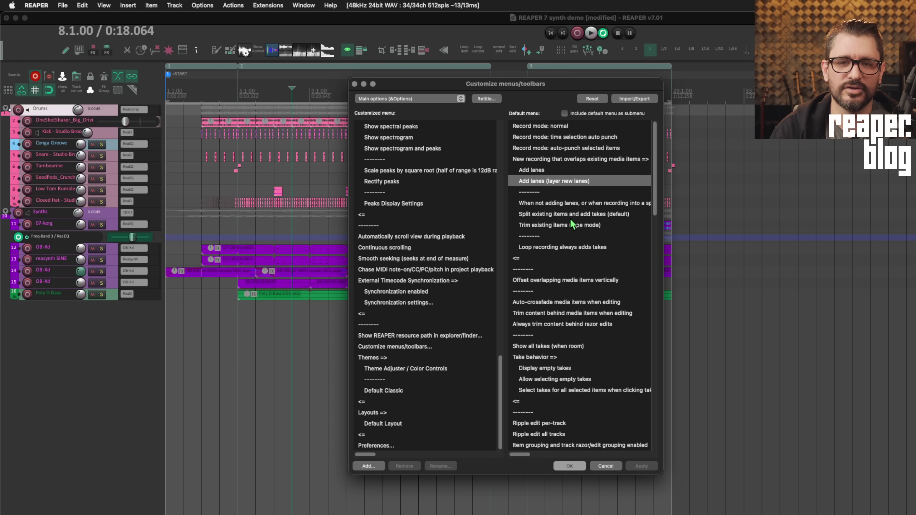
key(Up)
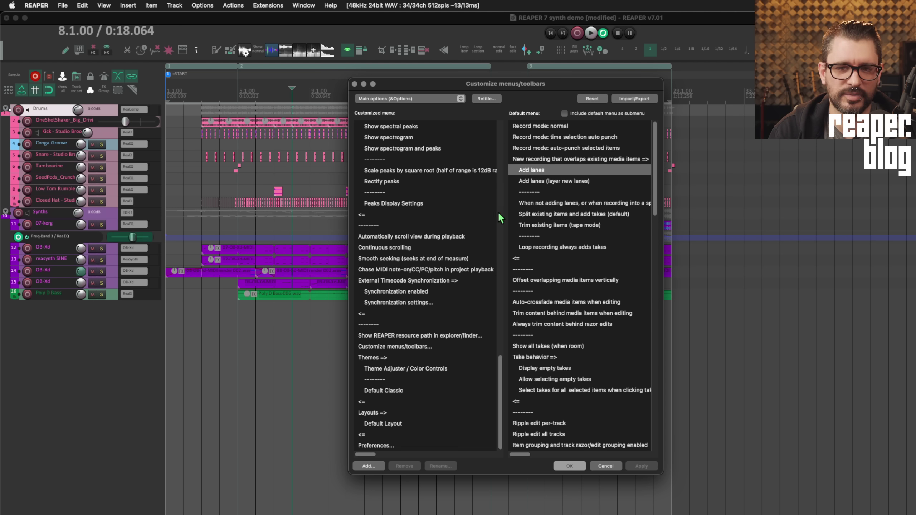
drag(501, 376, 508, 132)
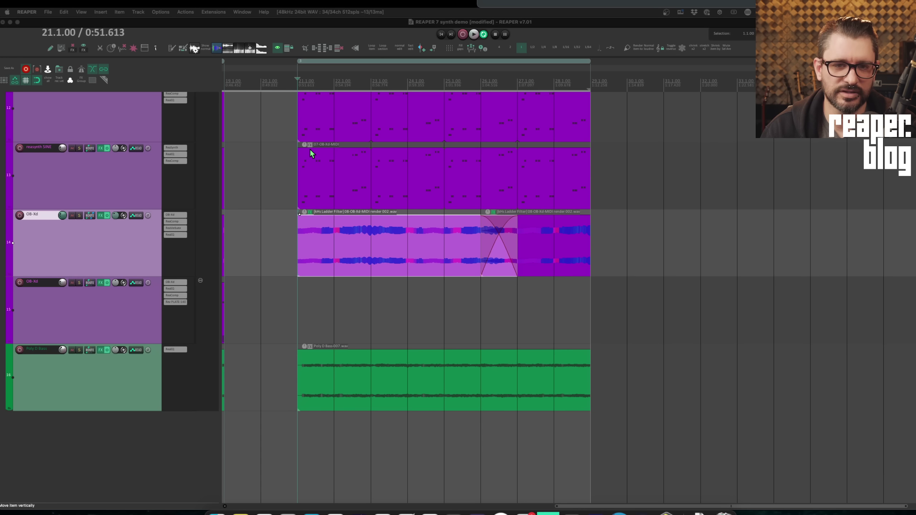
Select the MIDI items on tracks 12–13, marquee-select tracks 12–14, then deselect all items.
click(312, 135)
click(311, 137)
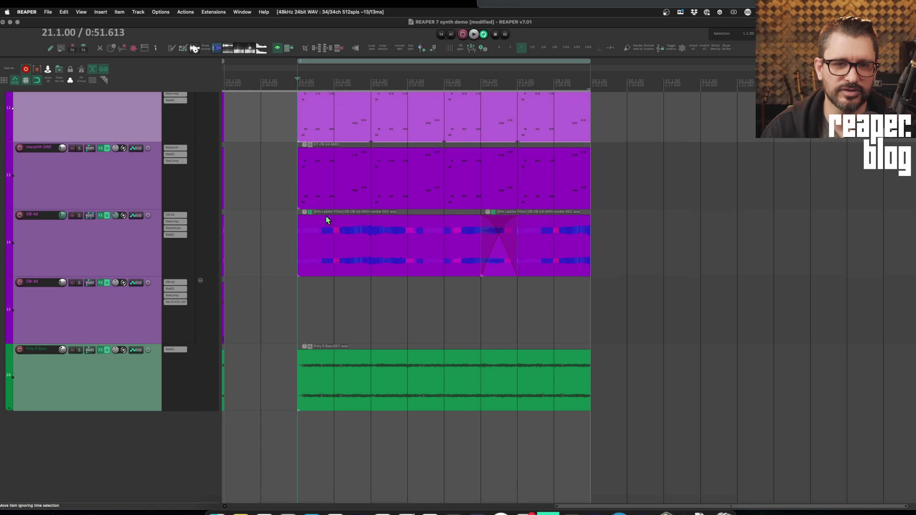
scroll(326, 214, up, 3)
shift+click(324, 237)
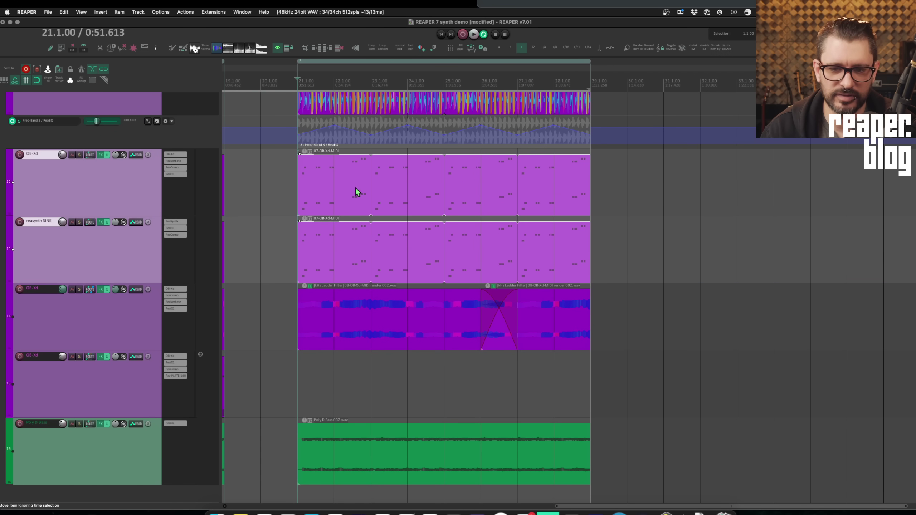
drag(298, 175, 579, 364)
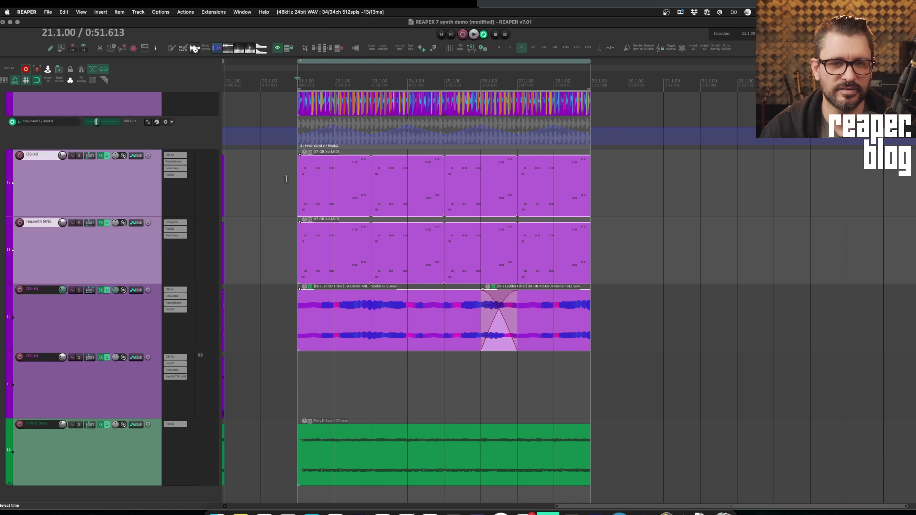
click(286, 179)
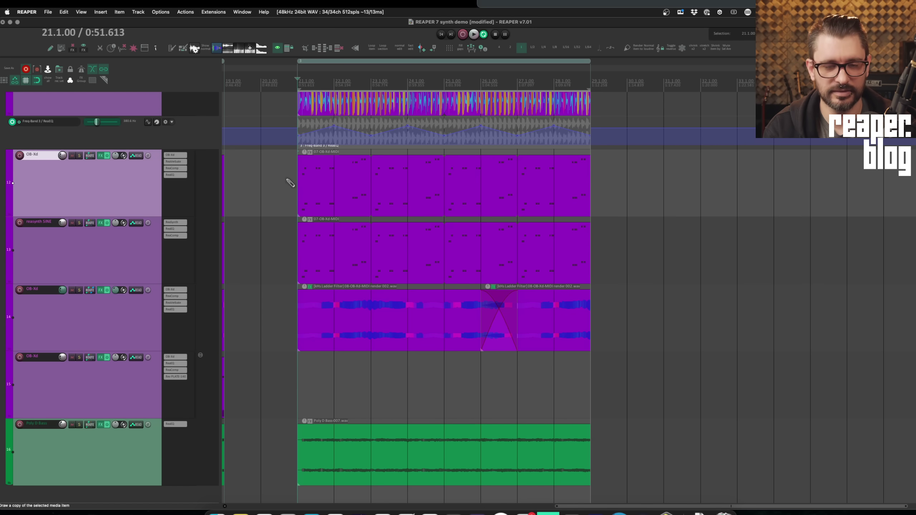
Turn off Draw selection indicator on items via a Preferences search for 'indica', then select some items to compare.
key(super+comma)
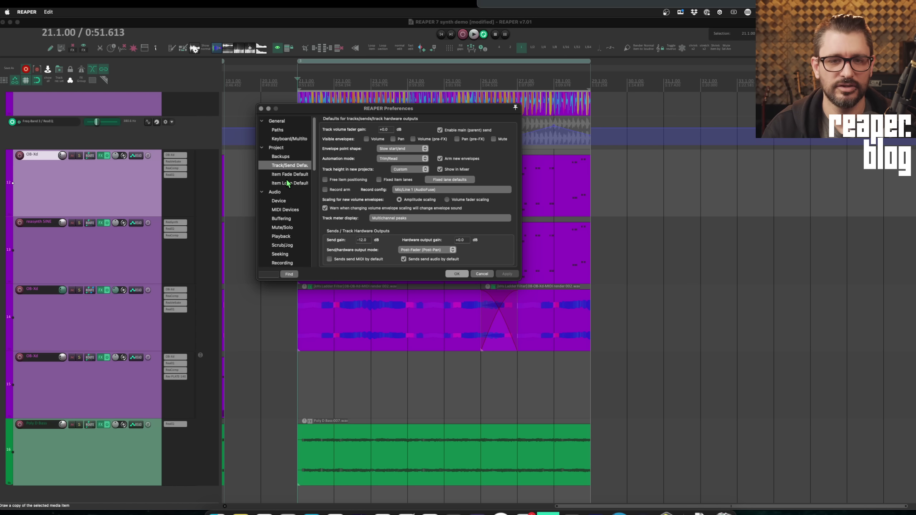
click(269, 274)
text(ind)
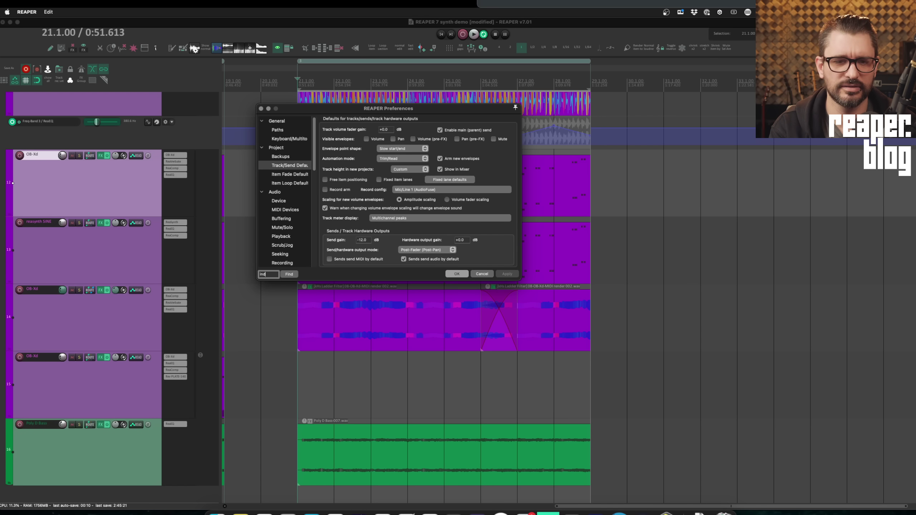
text(icator)
key(Return)
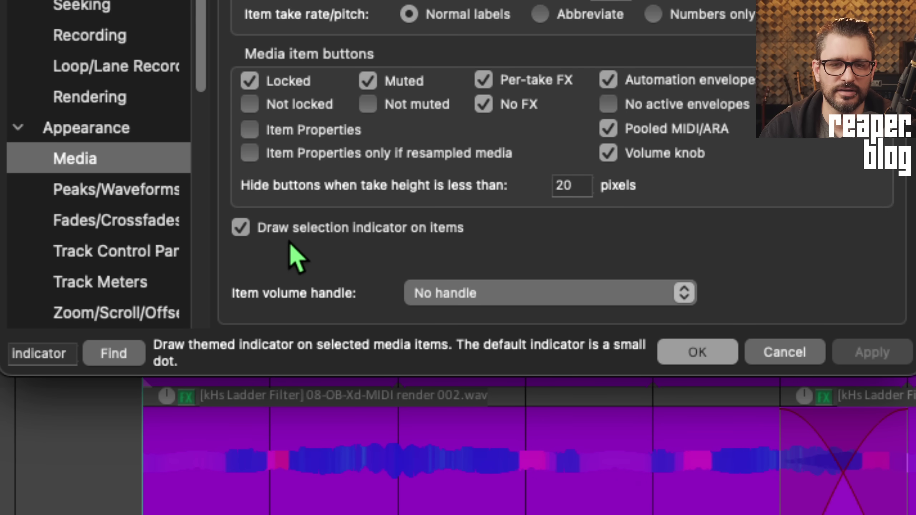
click(421, 231)
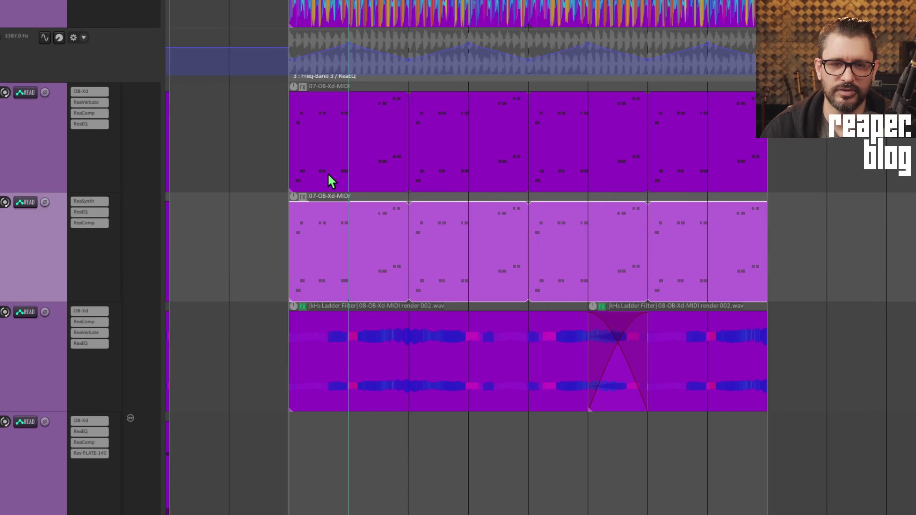
click(328, 175)
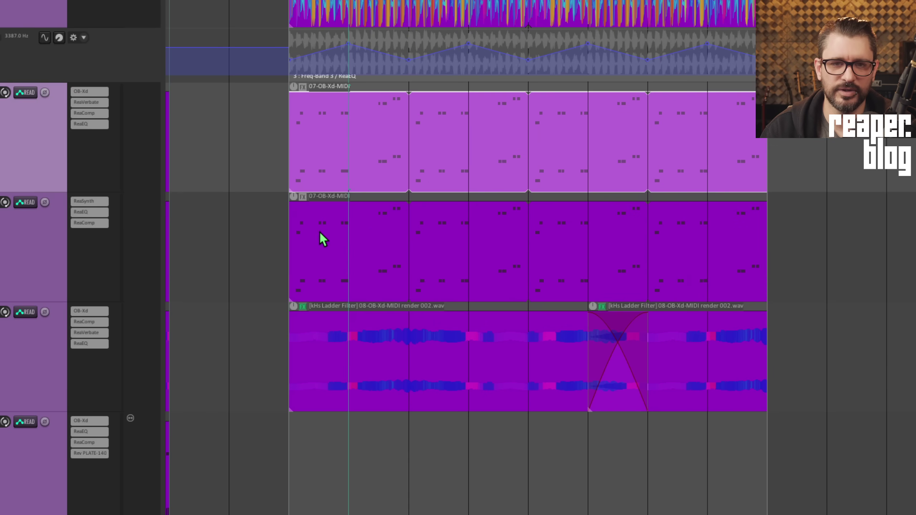
click(327, 235)
click(328, 335)
click(347, 285)
click(355, 257)
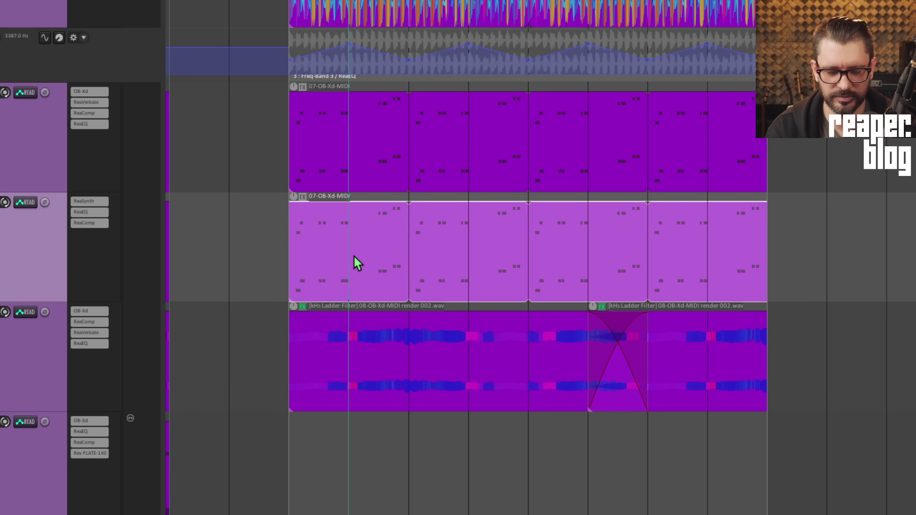
Turn the selection indicator on items back on, confirm Preferences, and open the action list.
key(super+comma)
click(641, 252)
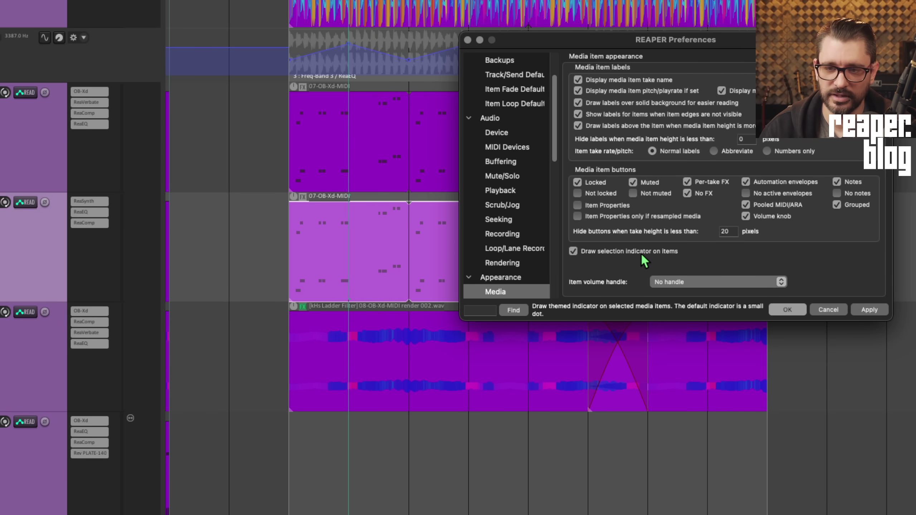
click(784, 309)
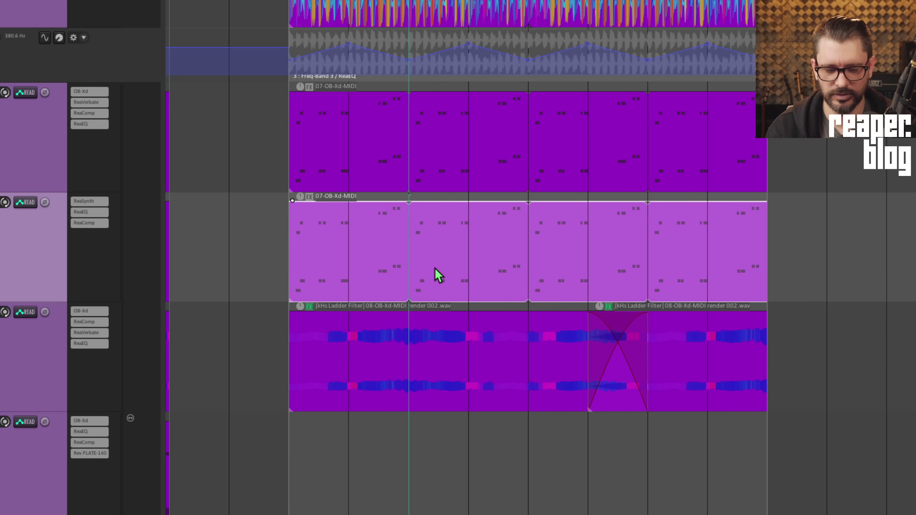
key(shift+slash)
Open the theme tweak/configuration window from the action list filtered by 'theme tweak'.
text(theme tweak)
click(388, 106)
key(Return)
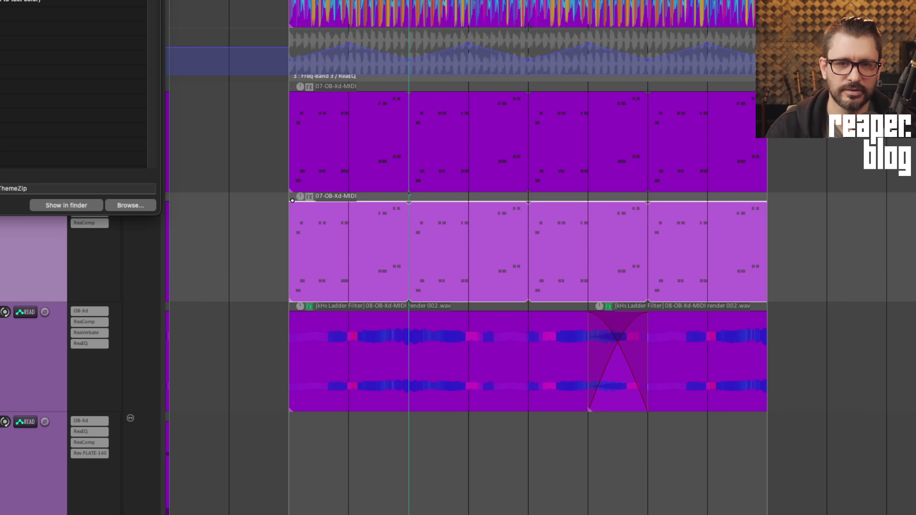
drag(130, 16, 553, 158)
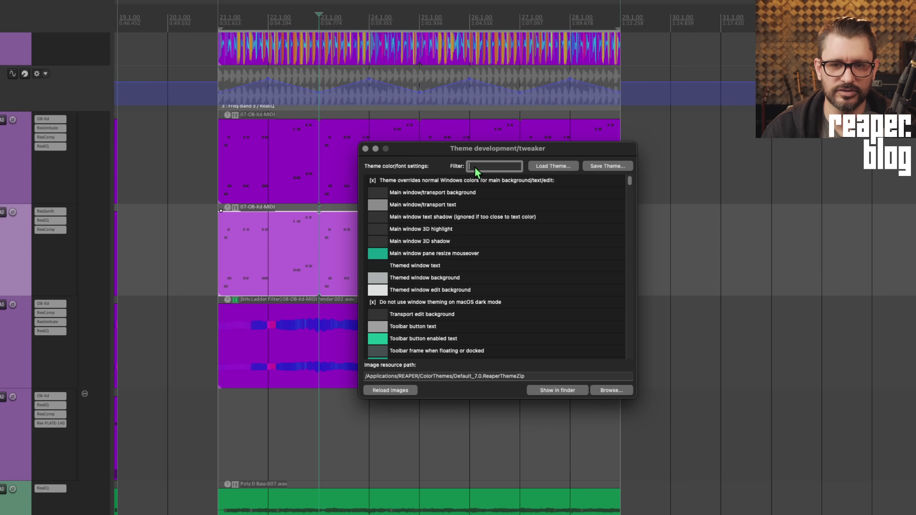
Filter the tweaker by 'indi' and set the Media item selection indicator colour to cyan.
click(470, 173)
text(indi)
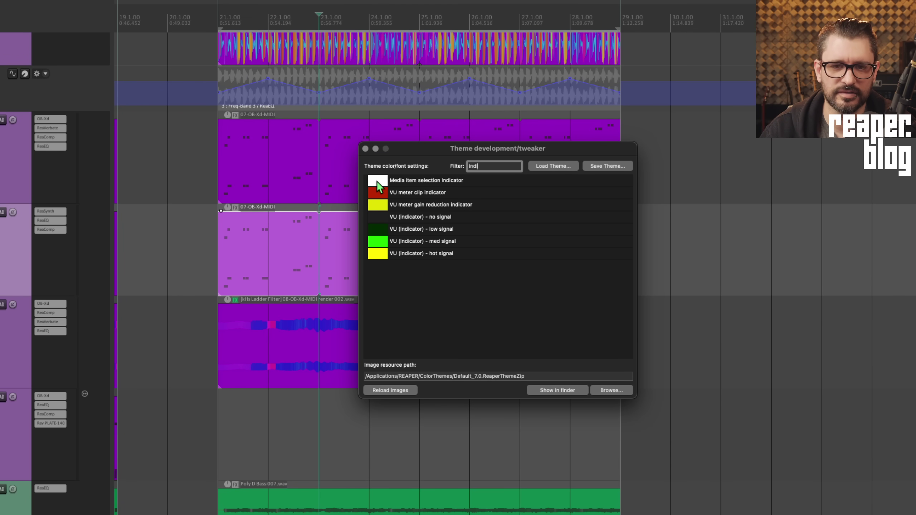
click(377, 184)
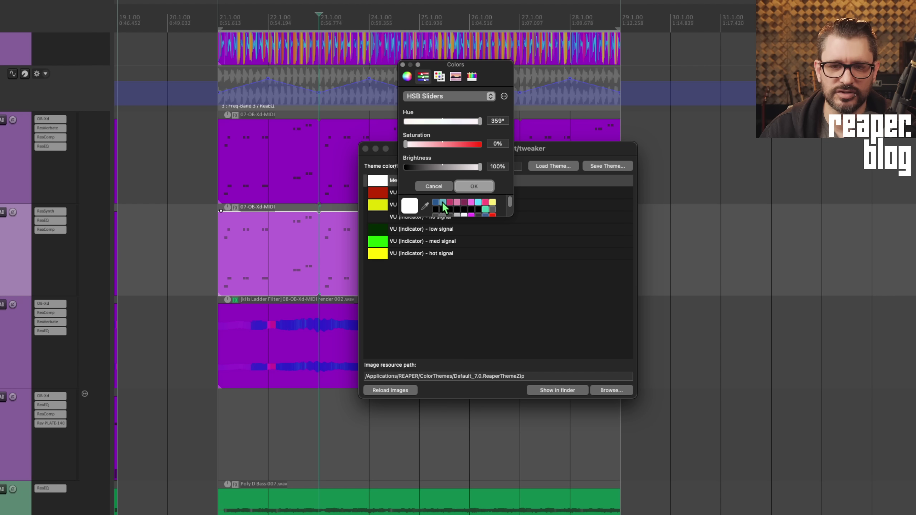
click(481, 204)
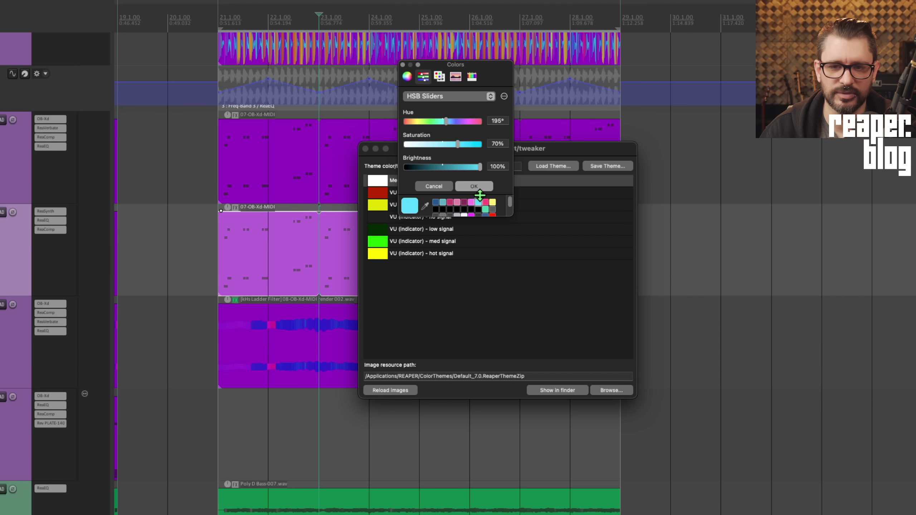
click(473, 186)
click(238, 234)
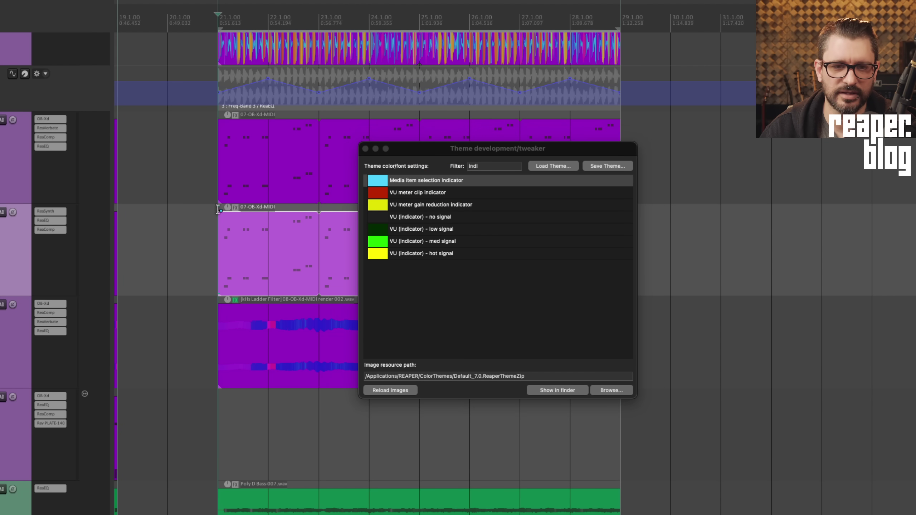
Change the selection indicator colour to yellow and select the OB-Xd MIDI items to preview it.
click(373, 180)
click(492, 202)
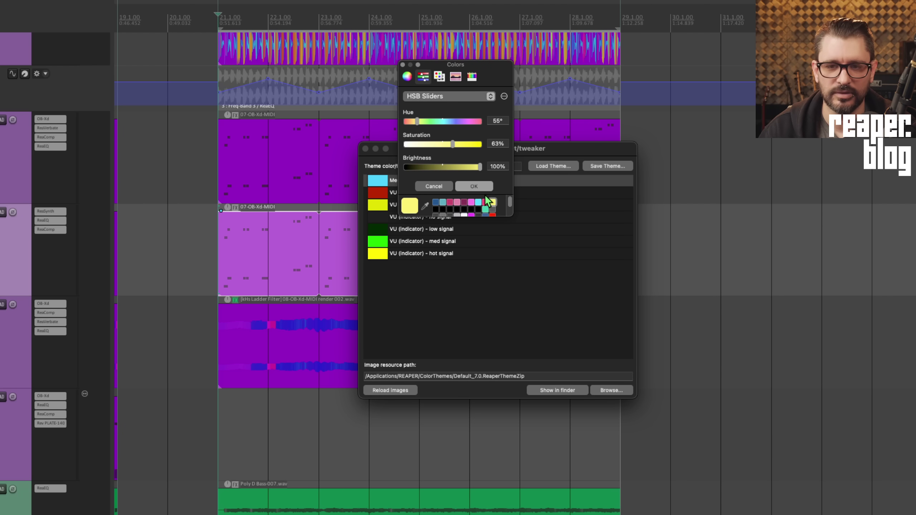
click(474, 187)
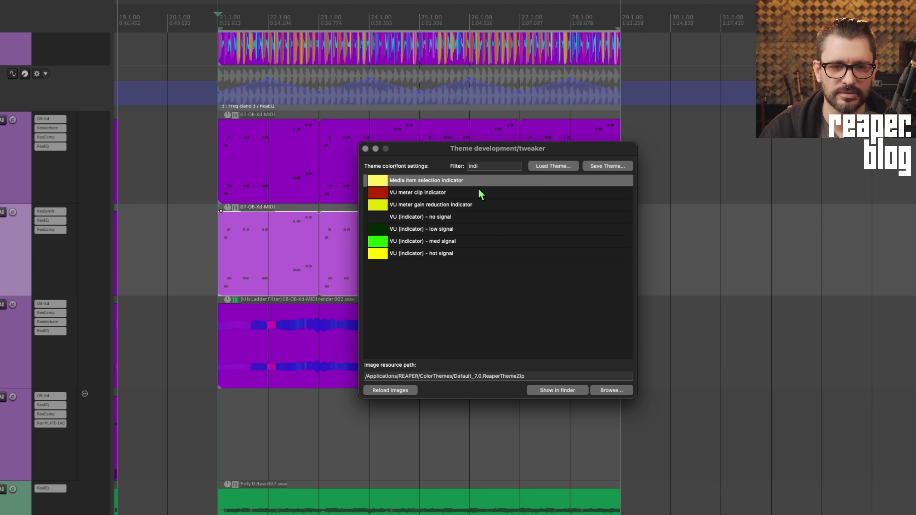
click(274, 179)
click(310, 233)
Filter the tweaker by 'selected bar', enable the coloured bar on selected items, and make it pink.
double_click(494, 166)
text(selected bar)
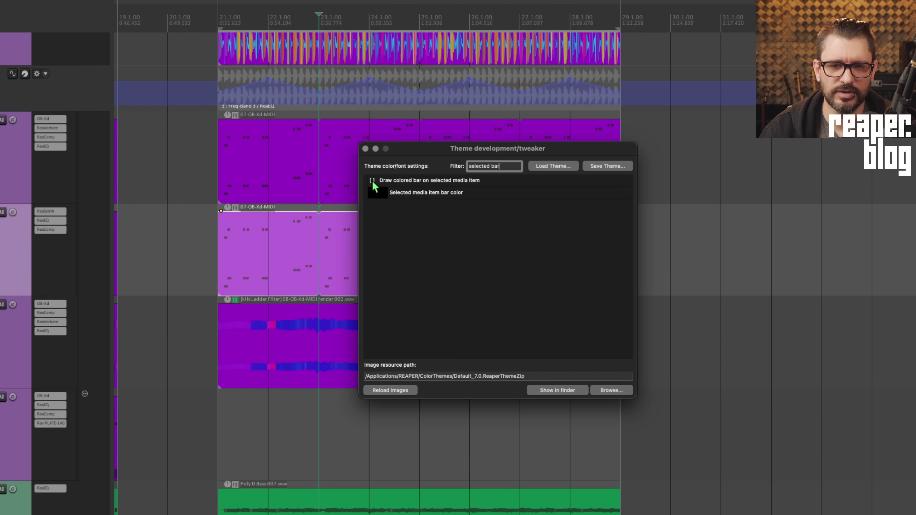
click(372, 180)
click(380, 194)
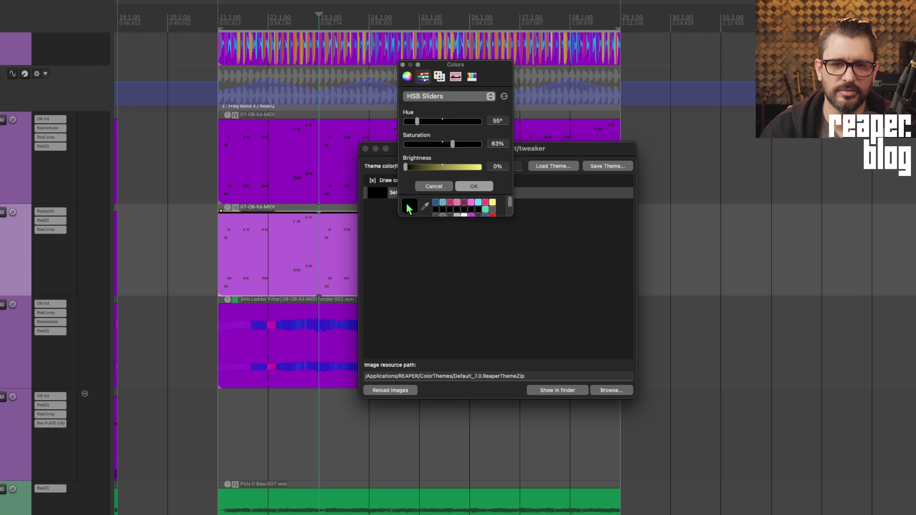
click(444, 203)
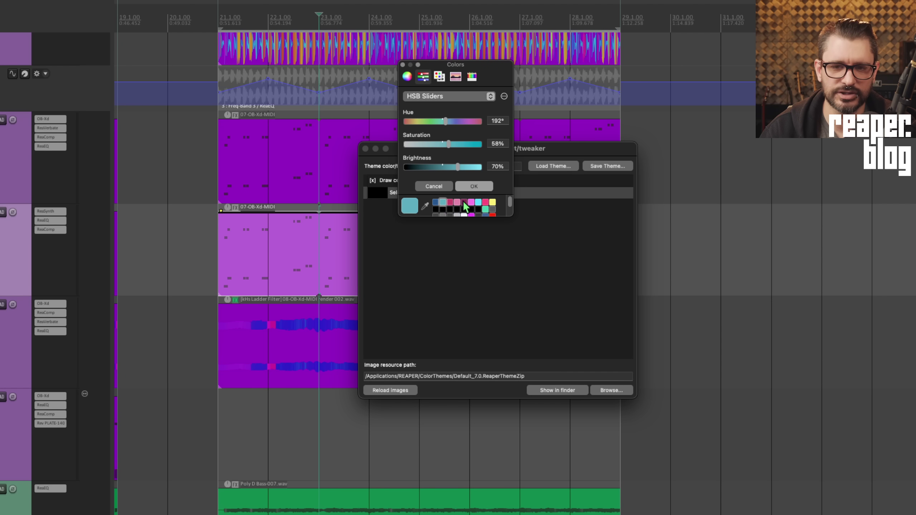
click(486, 202)
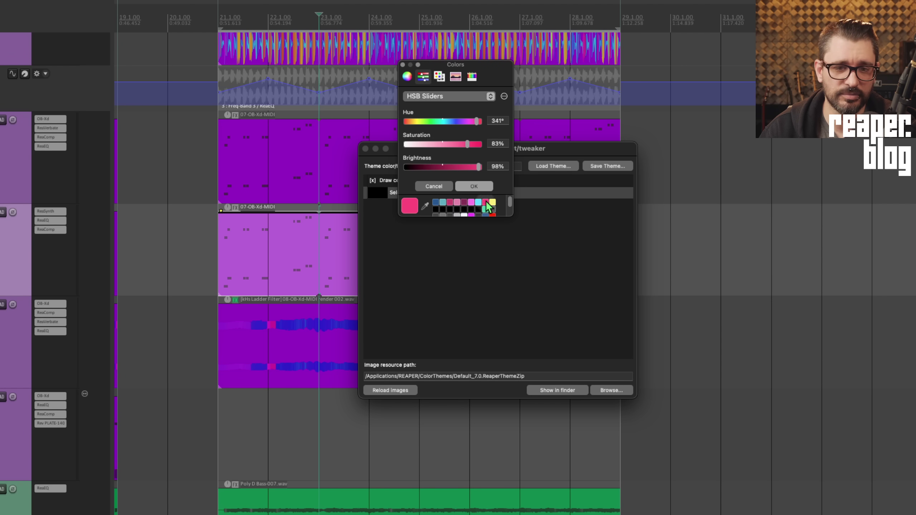
click(473, 186)
click(266, 229)
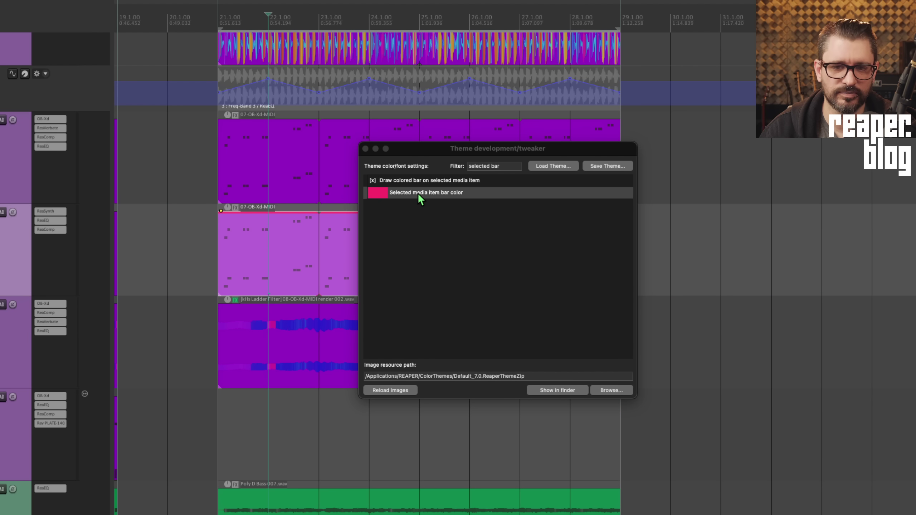
Close the action list and the media appearance Preferences, then return to the theme tweaker.
key(shift+slash)
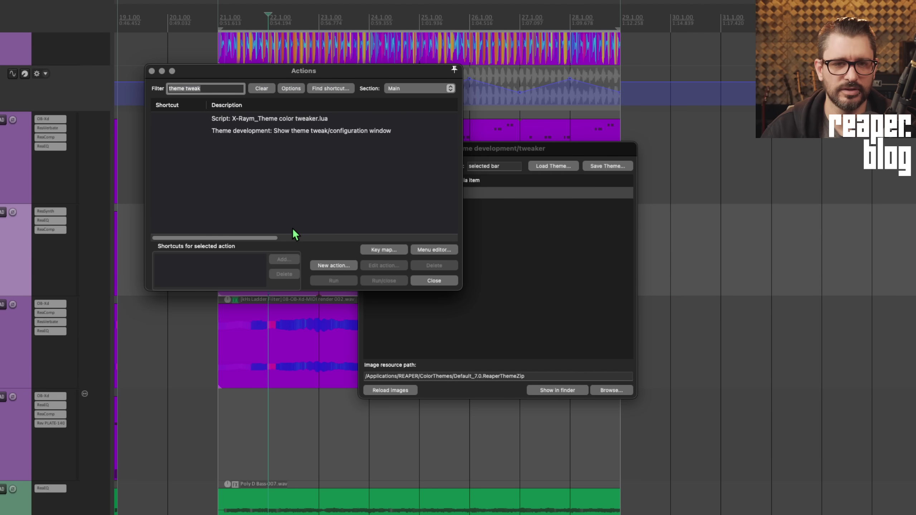
key(Escape)
key(super+comma)
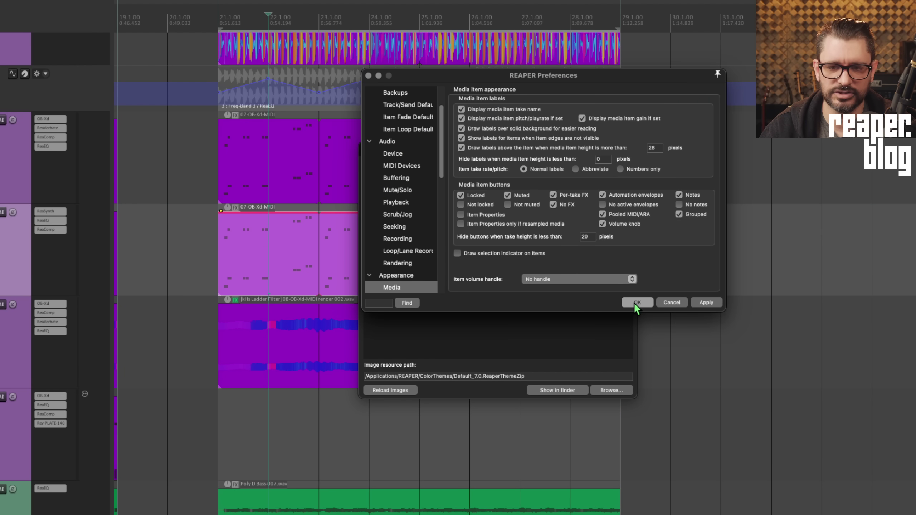
click(636, 303)
click(238, 241)
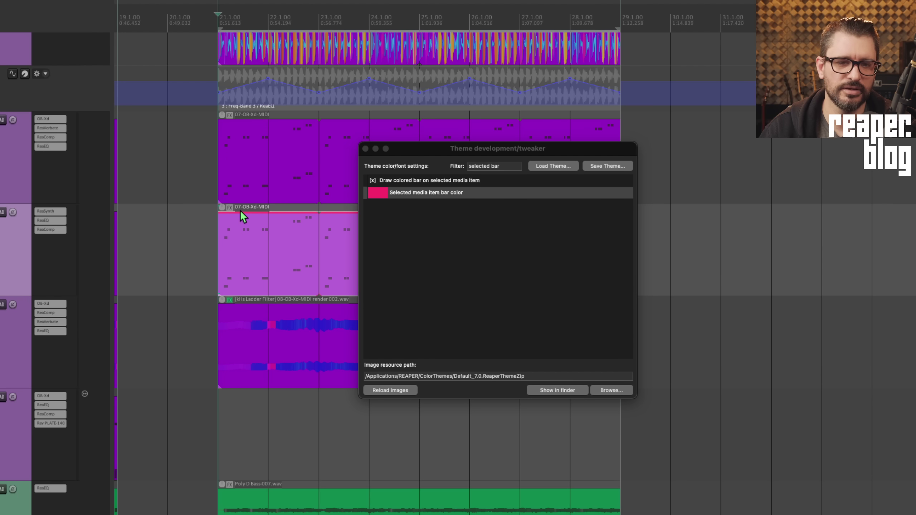
click(372, 181)
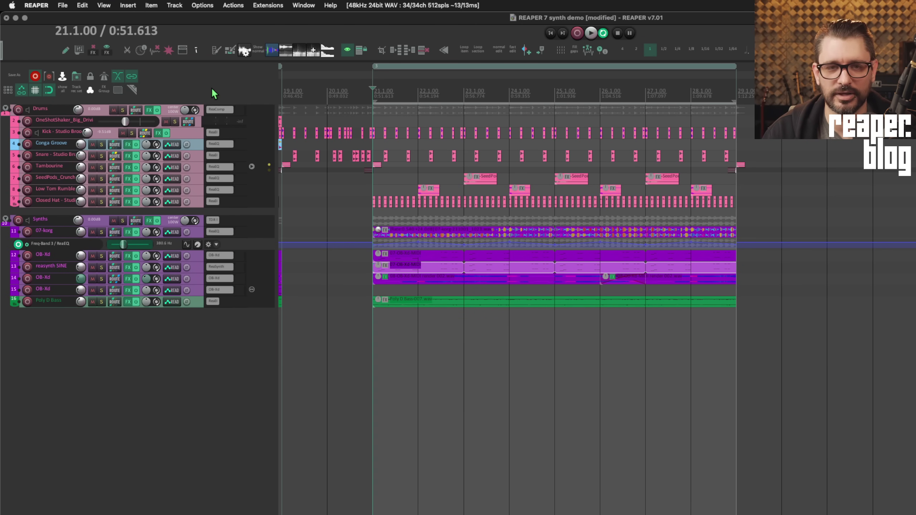
Open the toolbar customization window and inspect the Enable ripple editing entry's options.
right_click(150, 88)
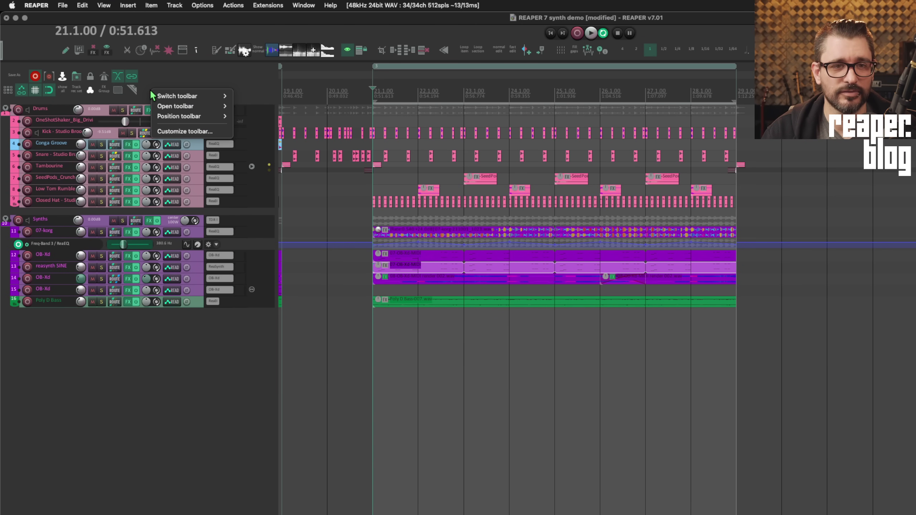
click(185, 131)
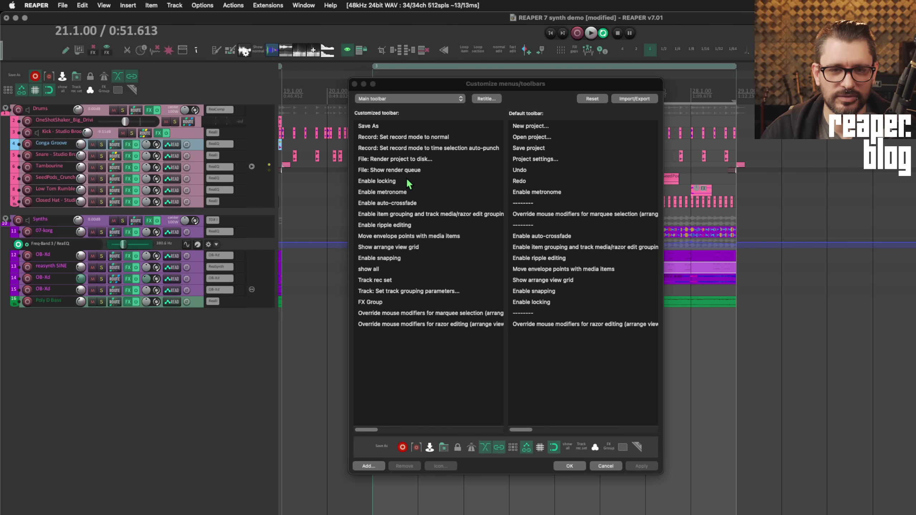
click(391, 223)
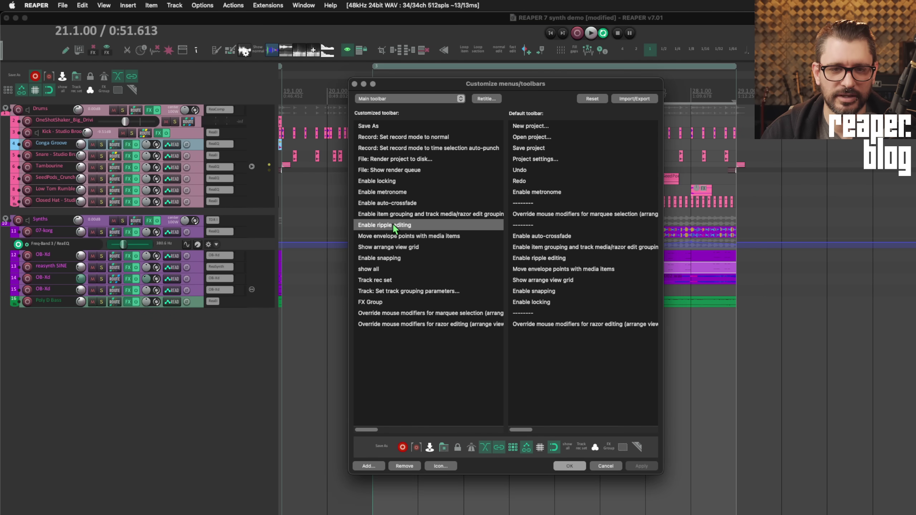
right_click(393, 224)
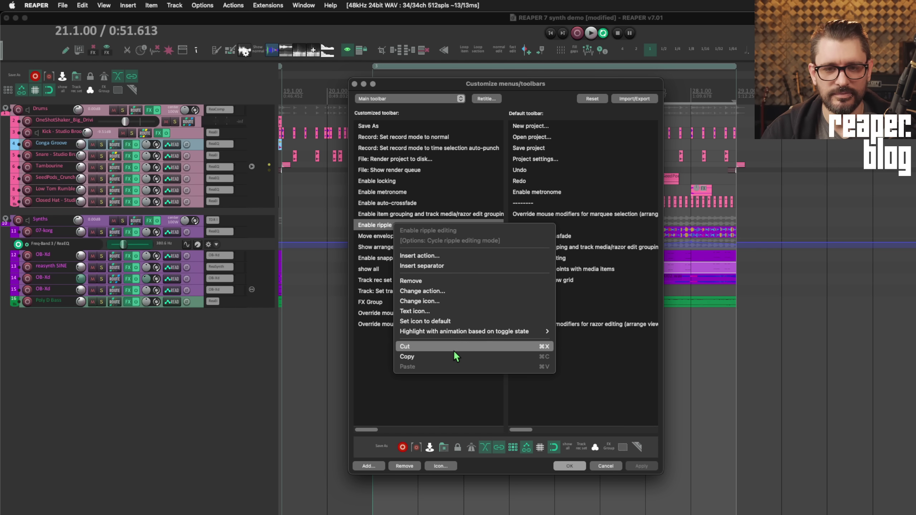
mouse_move(449, 334)
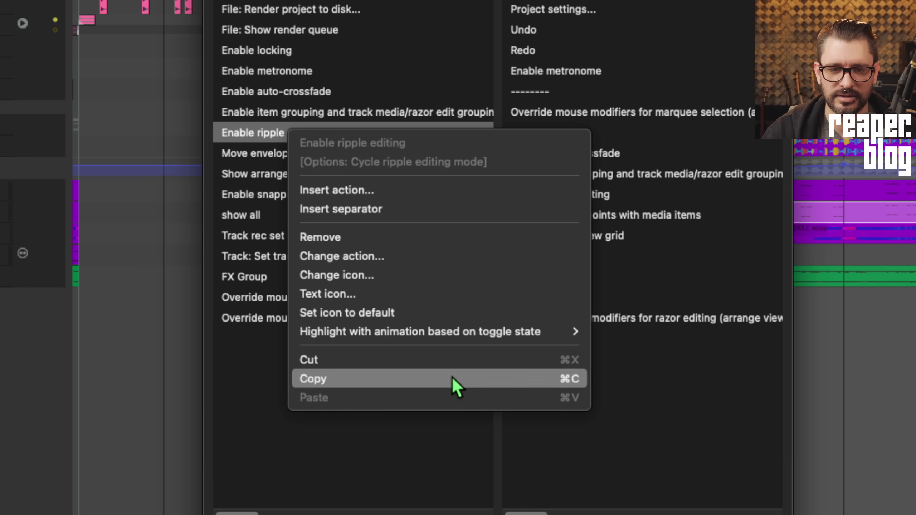
click(352, 455)
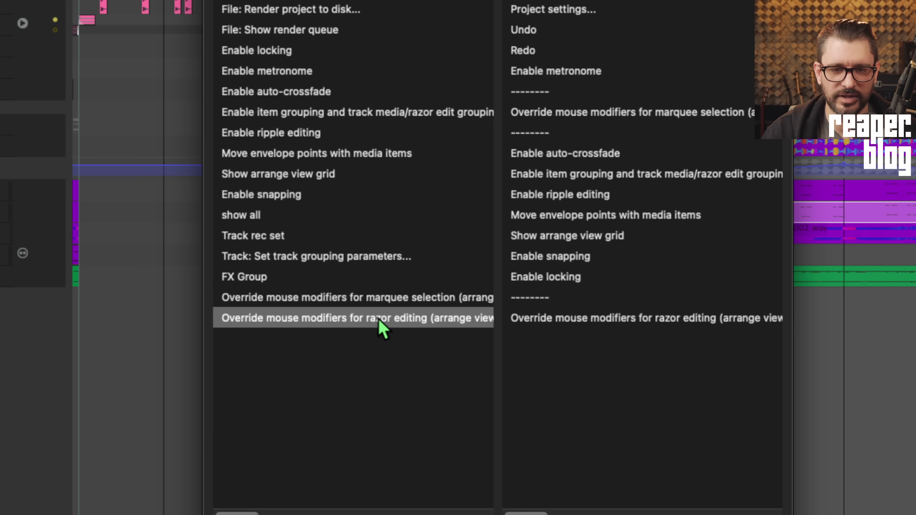
Make the razor editing override toolbar button fast blink when on, and confirm.
right_click(377, 318)
mouse_move(593, 514)
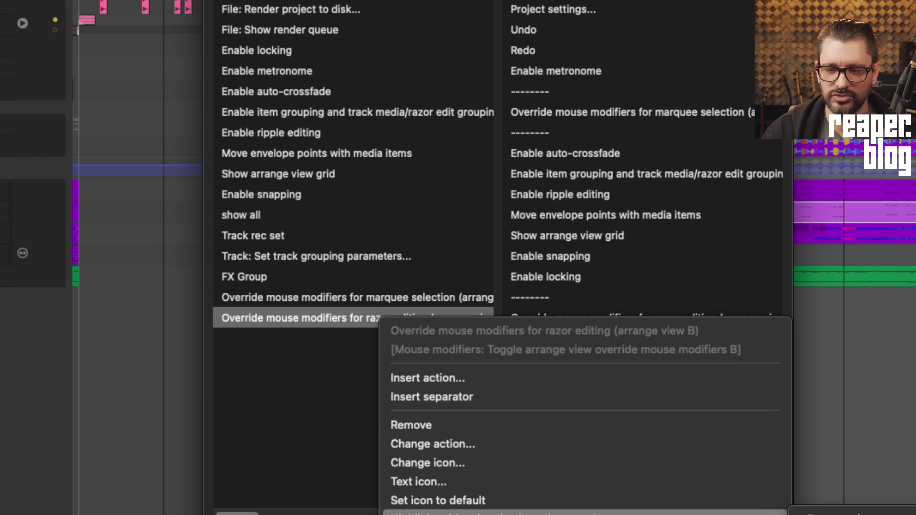
key(Escape)
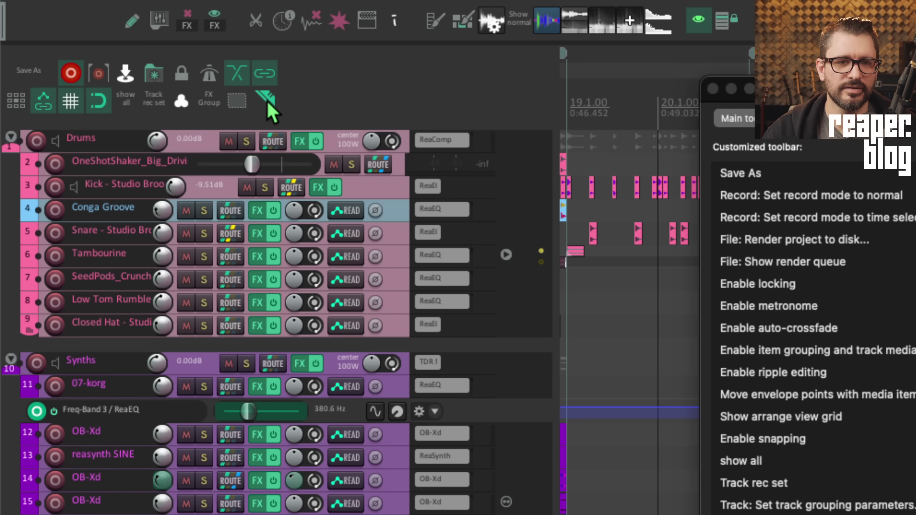
click(267, 101)
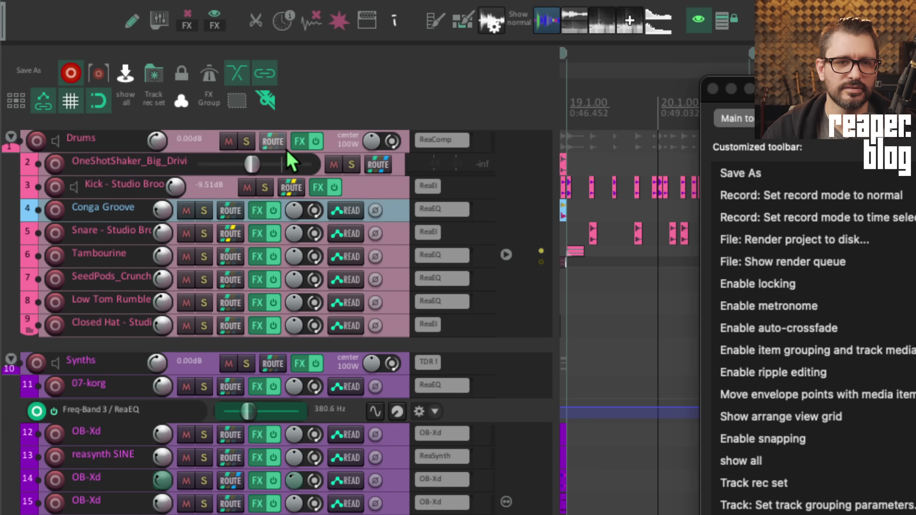
drag(725, 90, 528, 11)
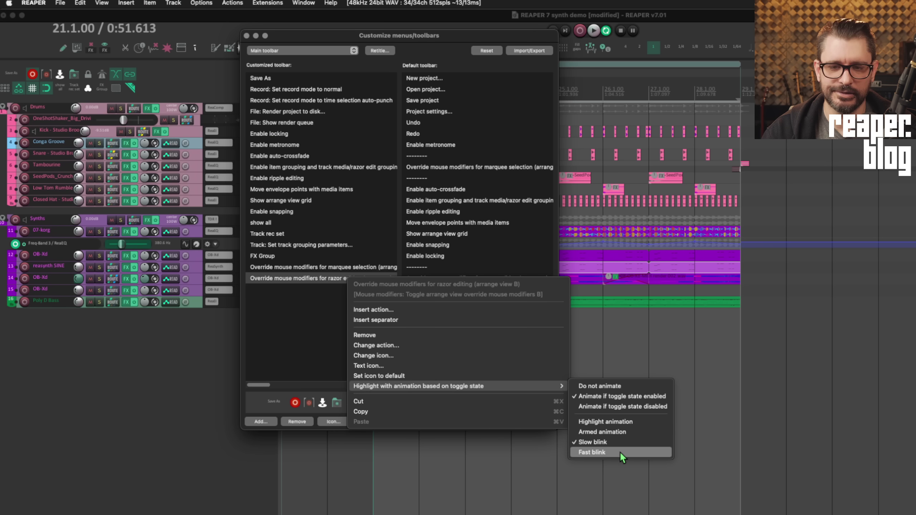
click(619, 451)
click(545, 423)
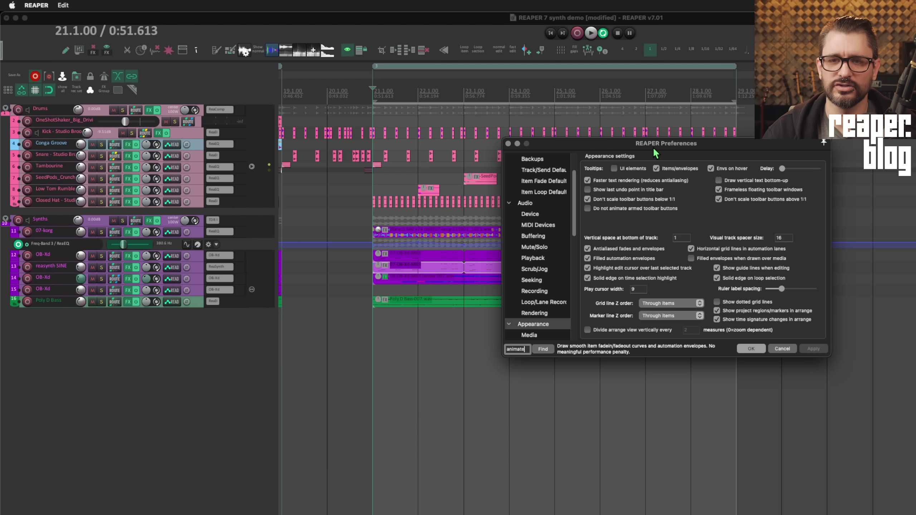
Enable 'Do not animate armed toolbar buttons', apply it, then switch the blinking toggle off.
drag(655, 154, 349, 124)
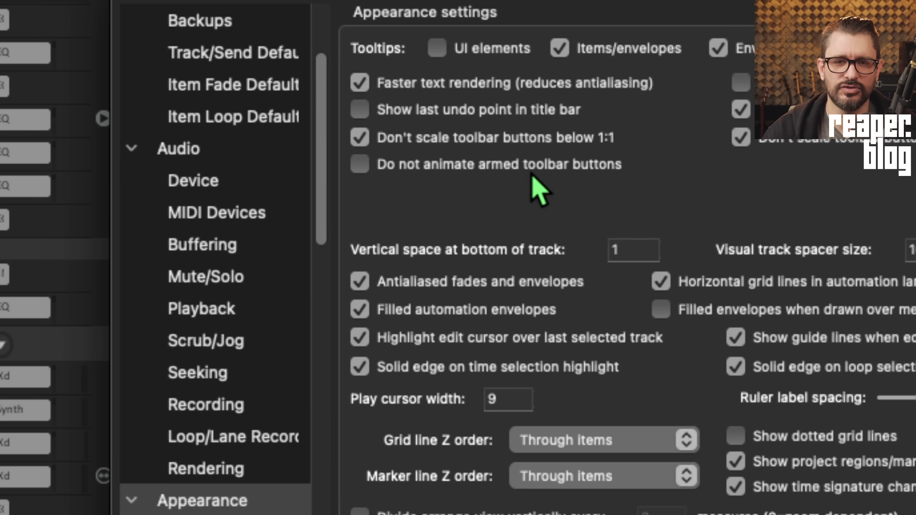
scroll(231, 252, down, 6)
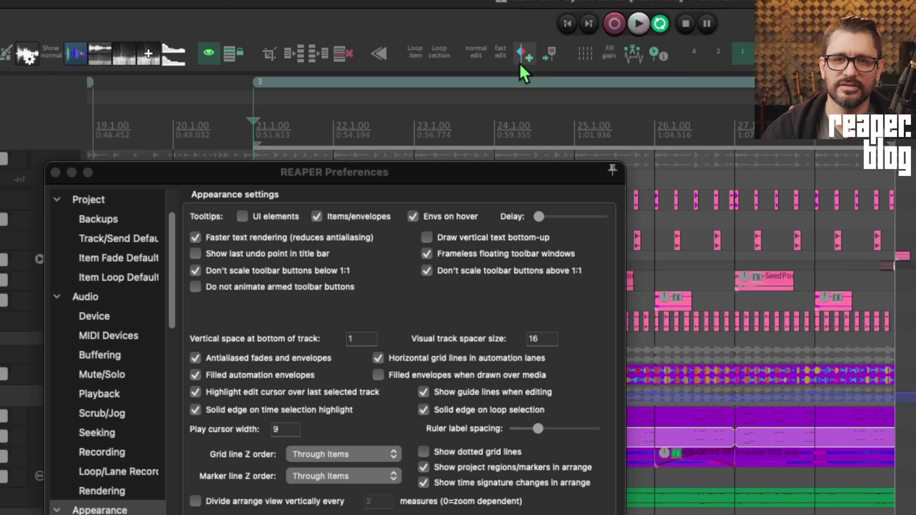
click(504, 56)
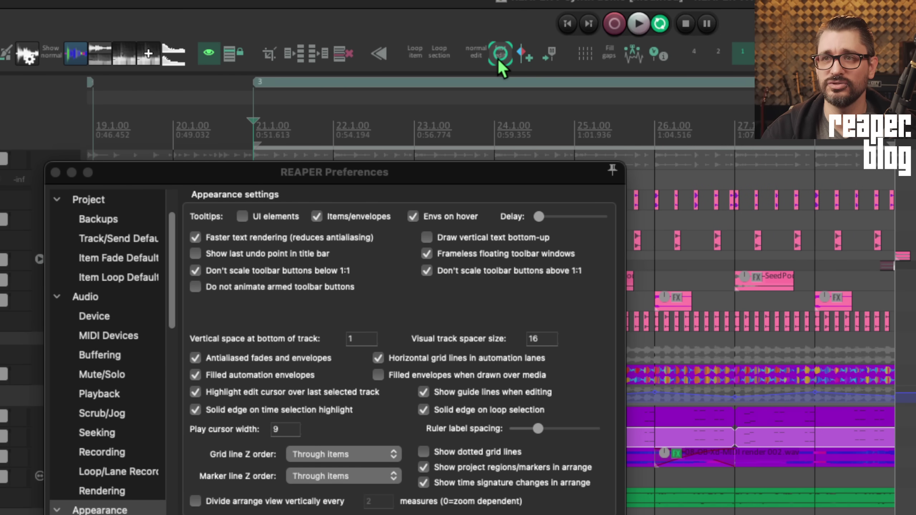
click(307, 287)
click(585, 469)
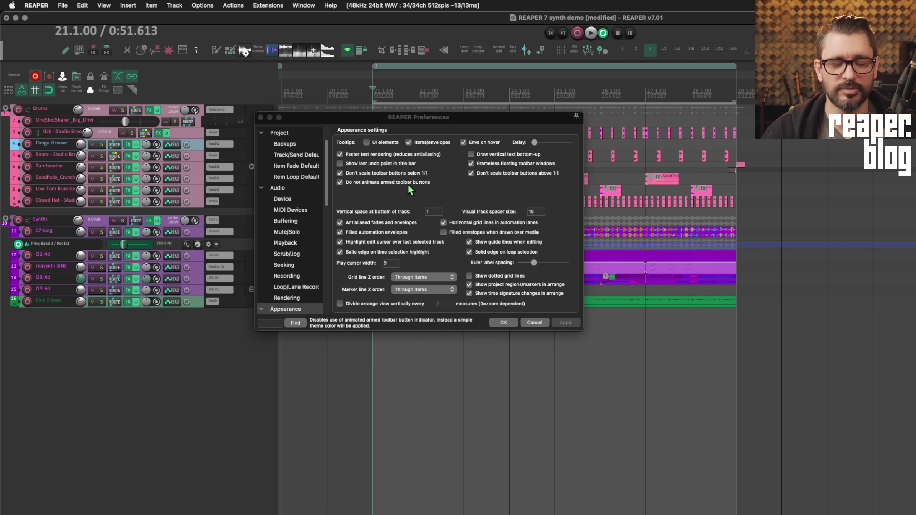
click(122, 91)
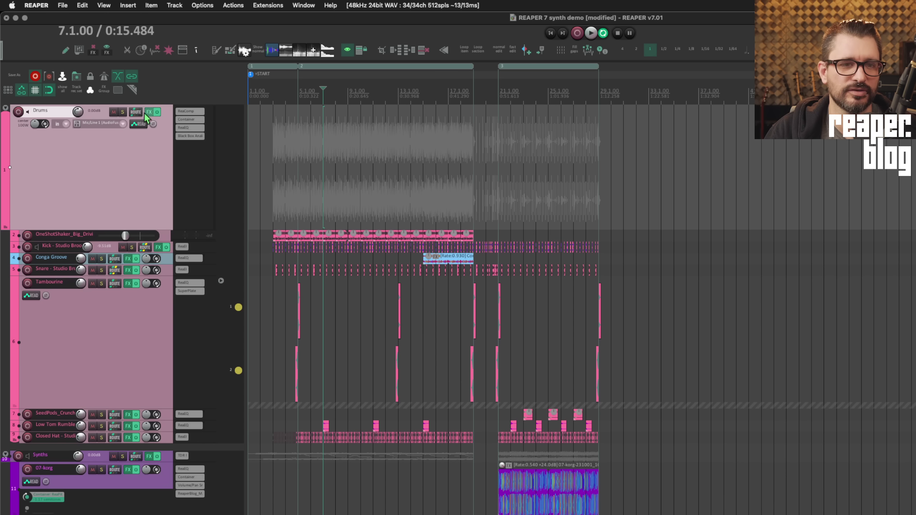
Solo the Drums folder, time-select region 2 (bars 5–17), then play and stop.
click(122, 112)
double_click(363, 97)
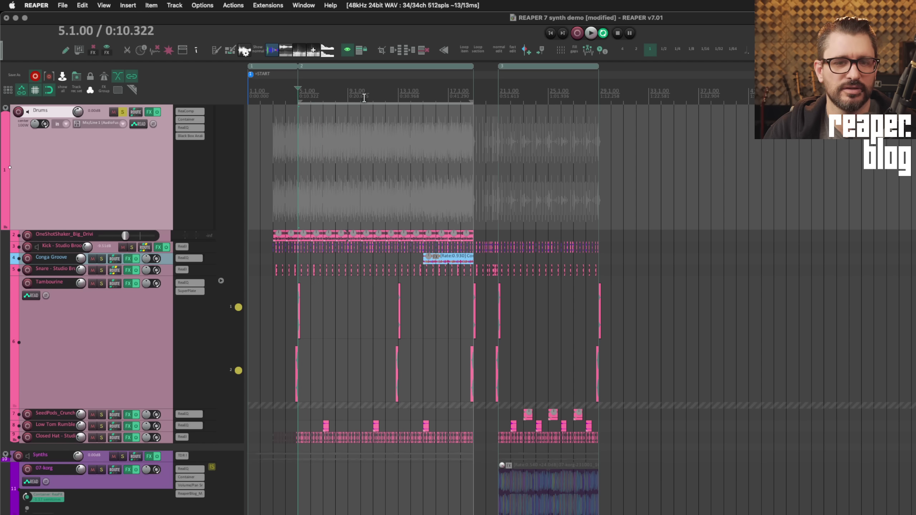
key(space)
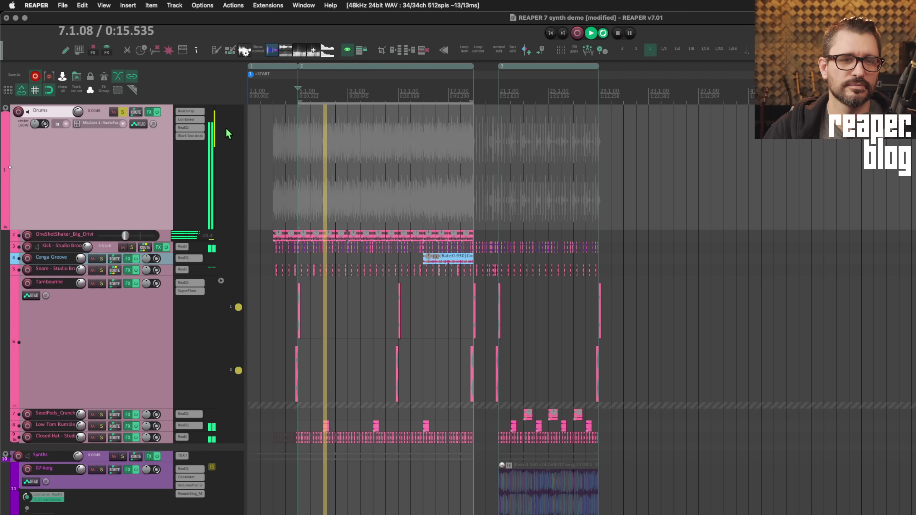
key(space)
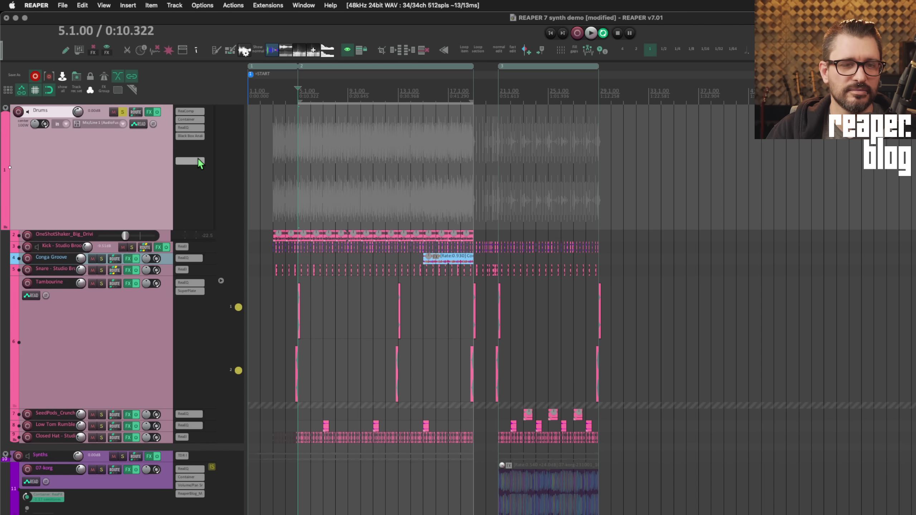
Enable 'Display gain reduction for plug-ins that support it' for track meters, then inspect and close the Drums ReaComp.
right_click(217, 142)
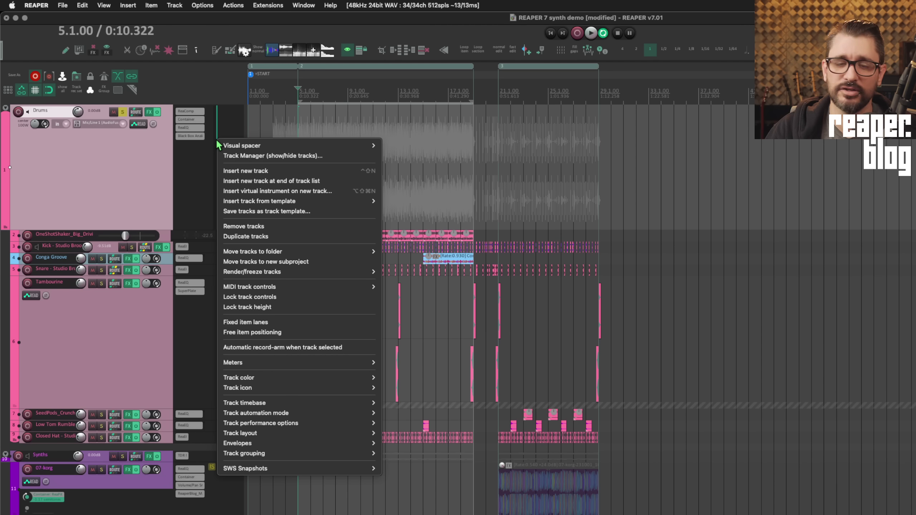
mouse_move(252, 361)
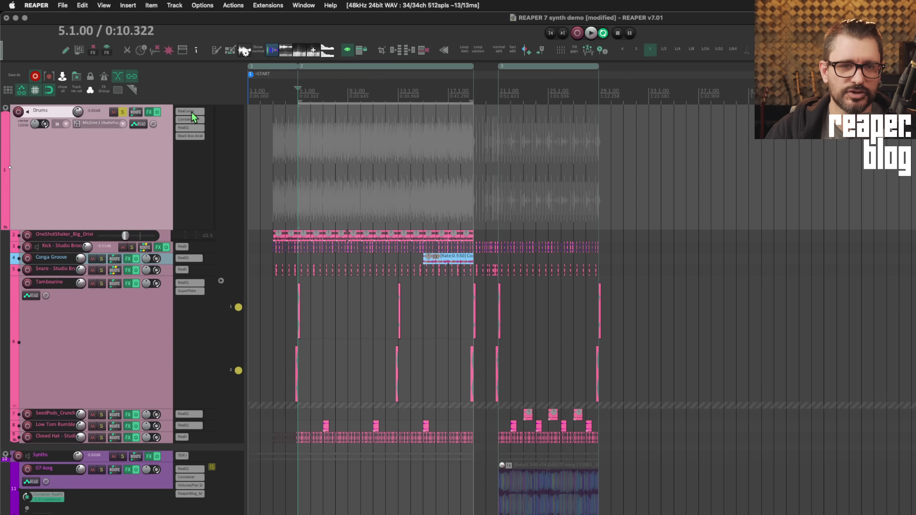
click(191, 112)
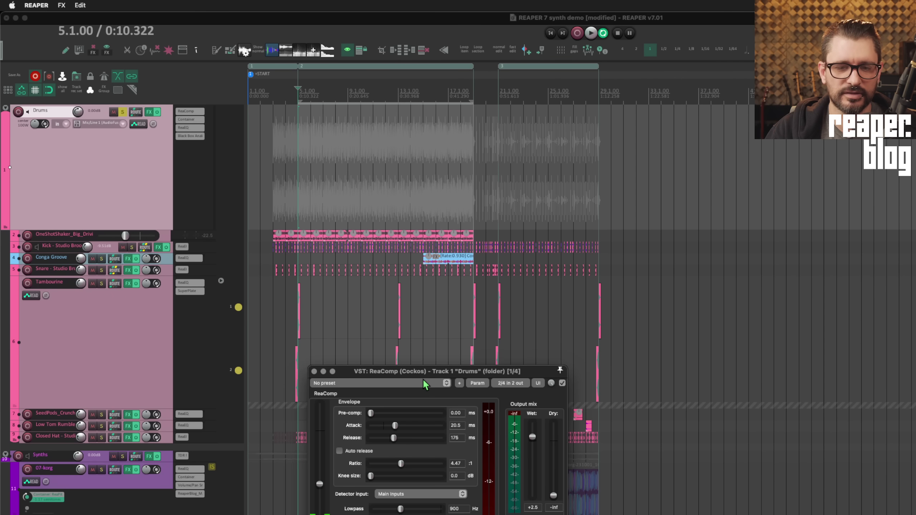
drag(425, 381, 376, 151)
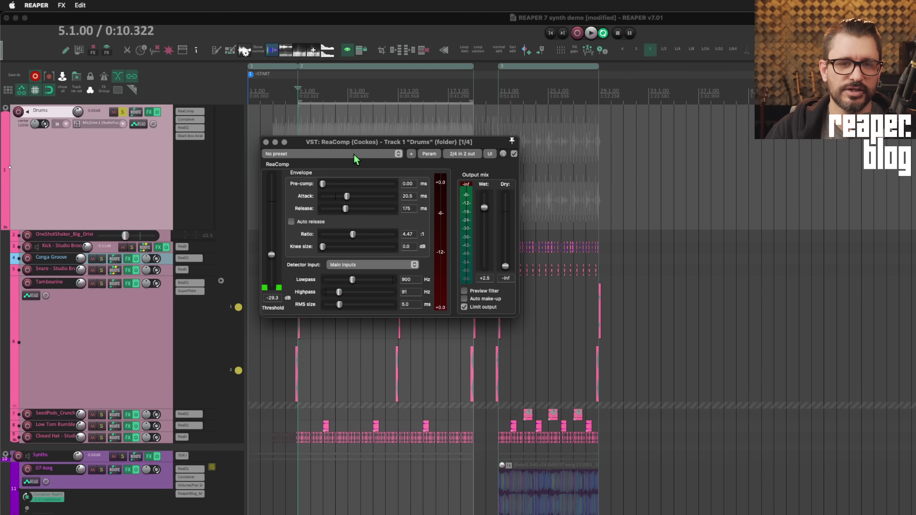
click(265, 143)
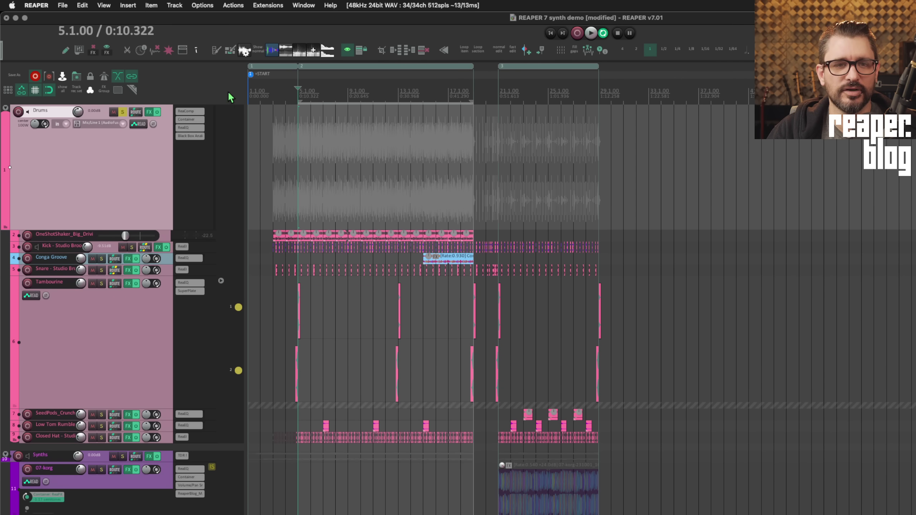